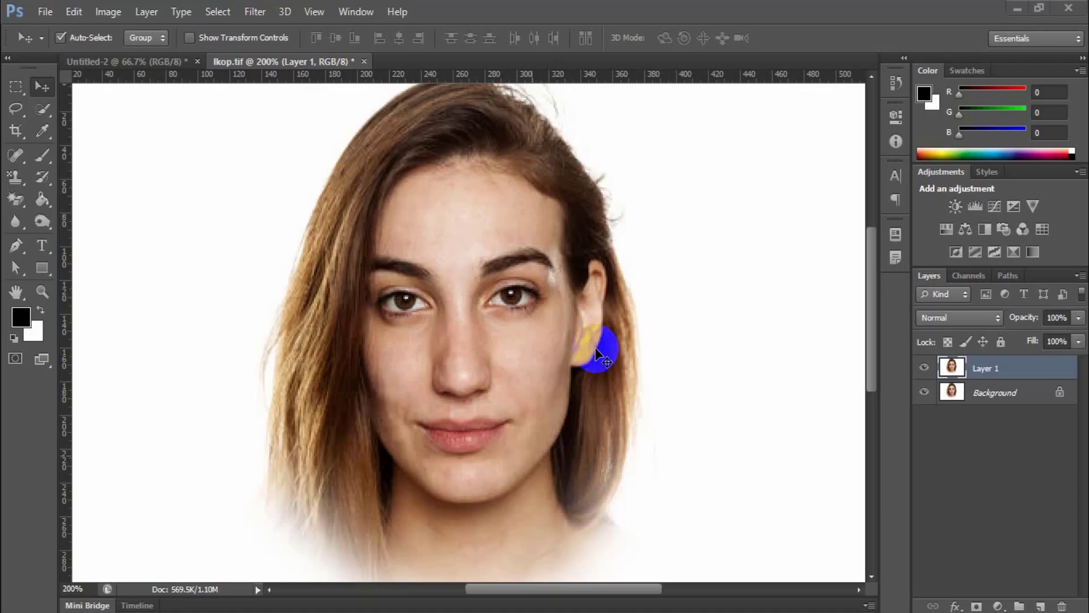
Recolor the hair and upper face on Layer 1 with the Color Replacement tool, using red #fe0000 as the foreground color.
left_click(43, 153)
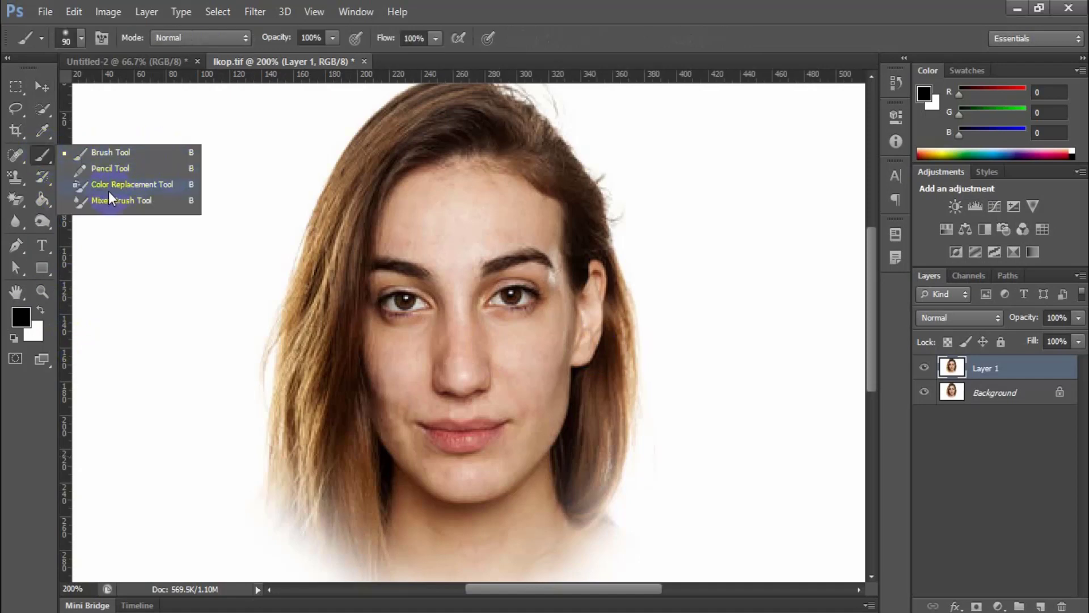
left_click(145, 186)
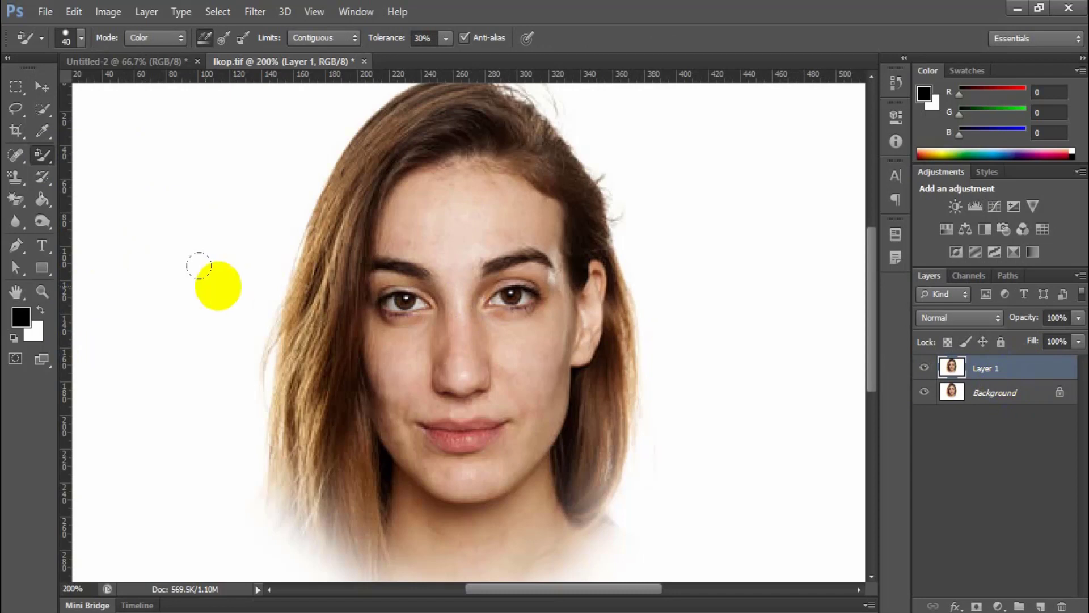
left_click(21, 317)
left_click_drag(562, 218, 596, 182)
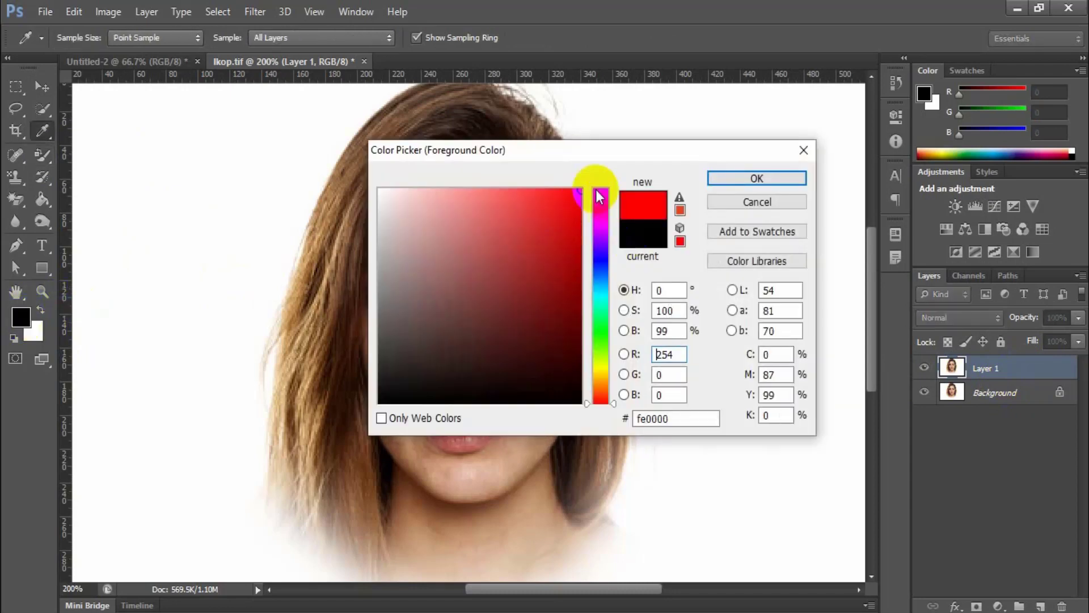
left_click(770, 179)
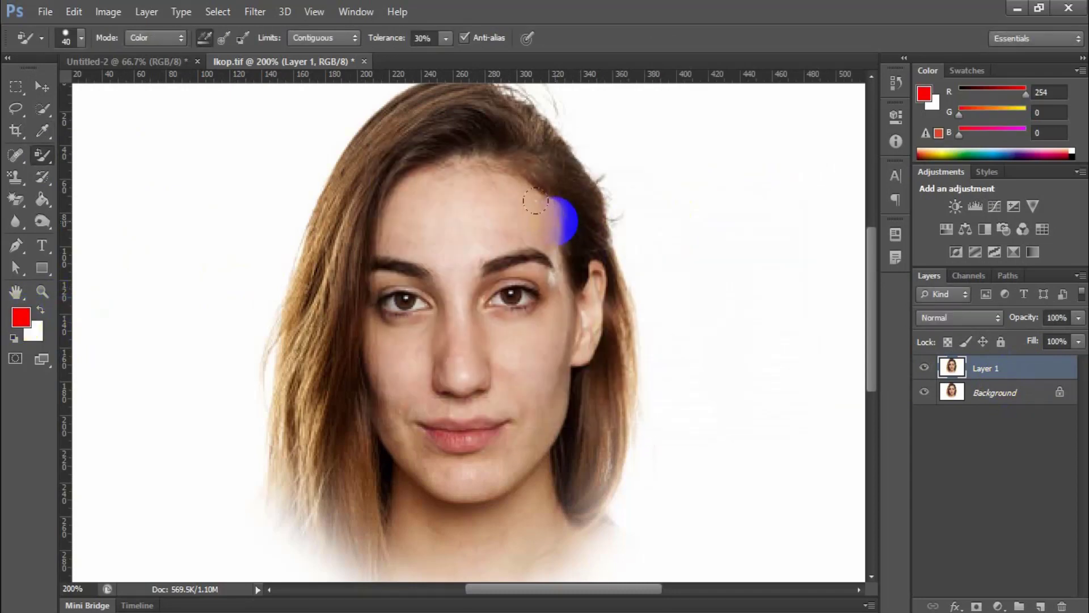
mouse_move(554, 195)
left_mouse_down()
mouse_move(353, 253)
mouse_move(553, 170)
mouse_move(450, 142)
mouse_move(284, 182)
mouse_move(505, 219)
mouse_move(506, 276)
mouse_move(397, 299)
mouse_move(511, 292)
mouse_move(331, 360)
mouse_move(563, 185)
left_mouse_up()
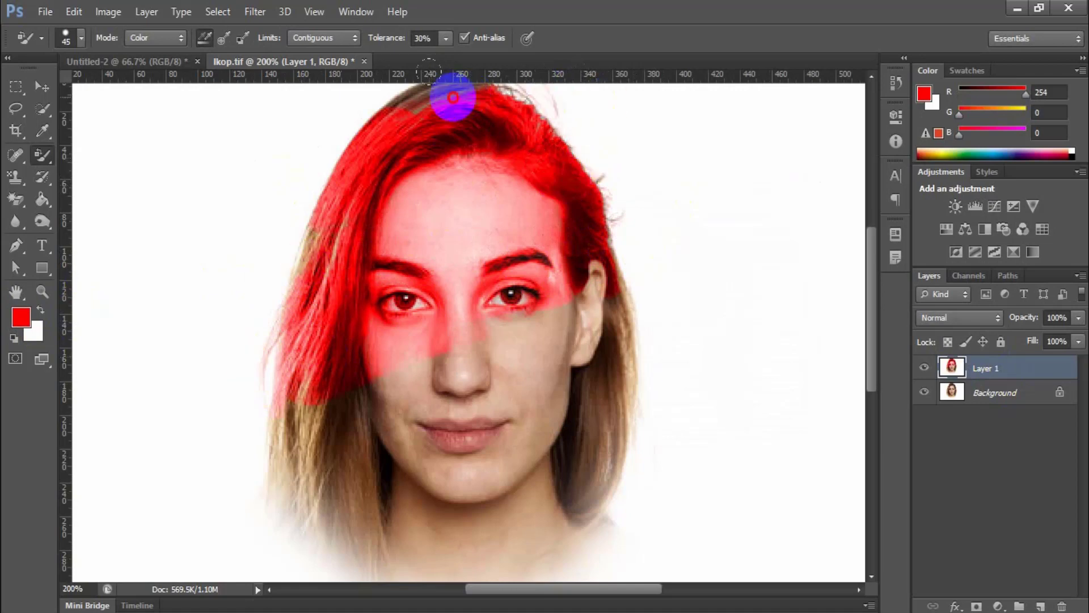
left_click_drag(289, 285, 289, 287)
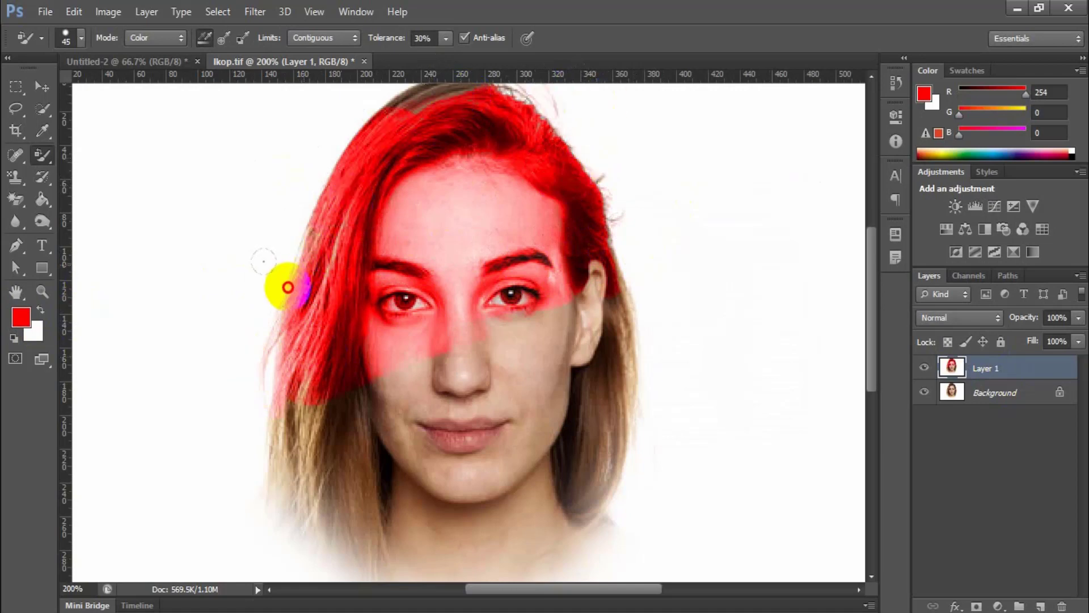
Paint solid red over the lower face and neck on Layer 1 with the regular Brush tool at size 90.
right_click(45, 155)
left_click(84, 153)
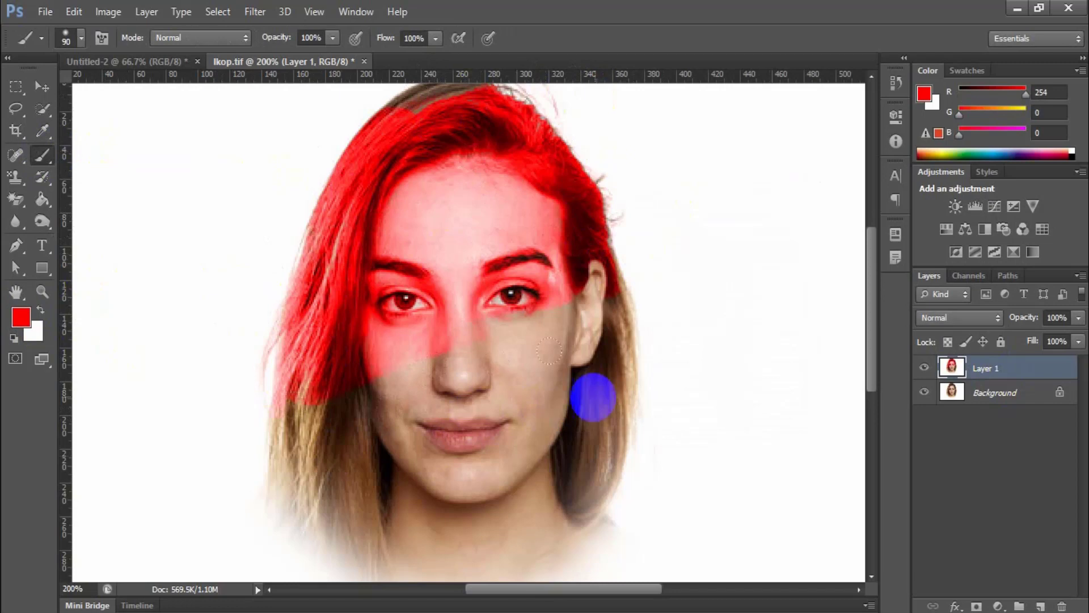
mouse_move(608, 366)
left_mouse_down()
mouse_move(333, 482)
mouse_move(595, 350)
mouse_move(336, 464)
mouse_move(612, 404)
mouse_move(390, 540)
left_mouse_up()
left_click(596, 404)
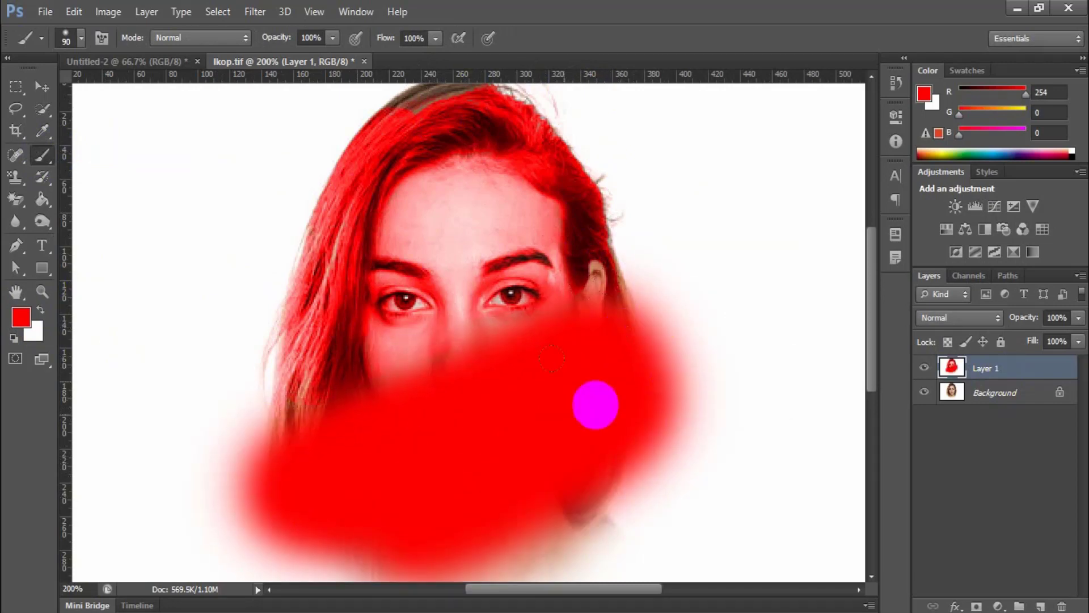
mouse_move(481, 370)
left_mouse_down()
mouse_move(454, 371)
mouse_move(468, 322)
mouse_move(444, 338)
mouse_move(555, 294)
left_mouse_up()
Switch back to the Color Replacement tool and brush red over the hair and forehead again.
right_click(42, 155)
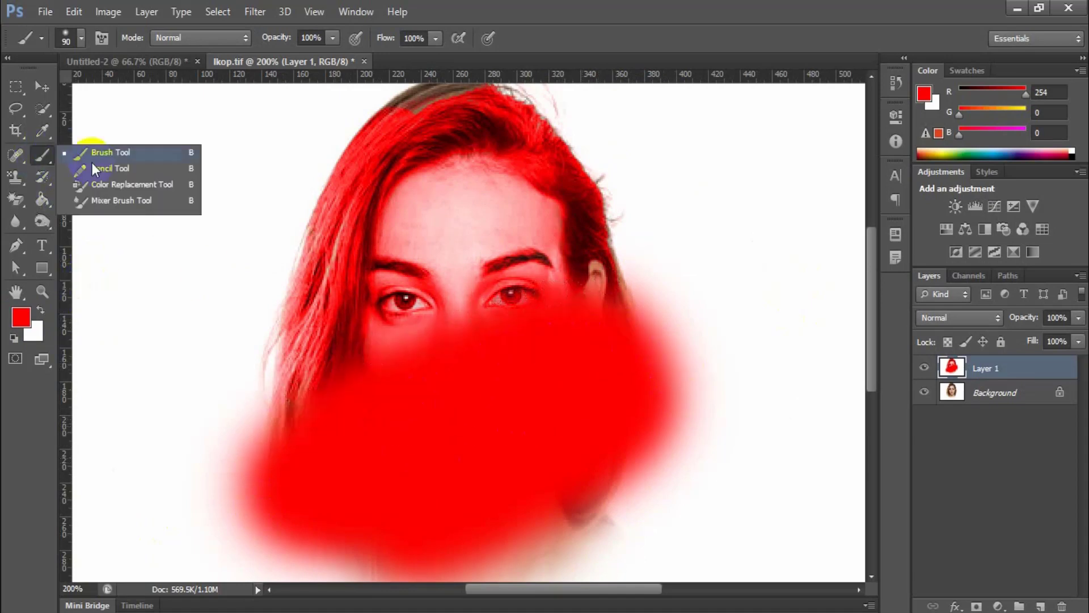
left_click(102, 188)
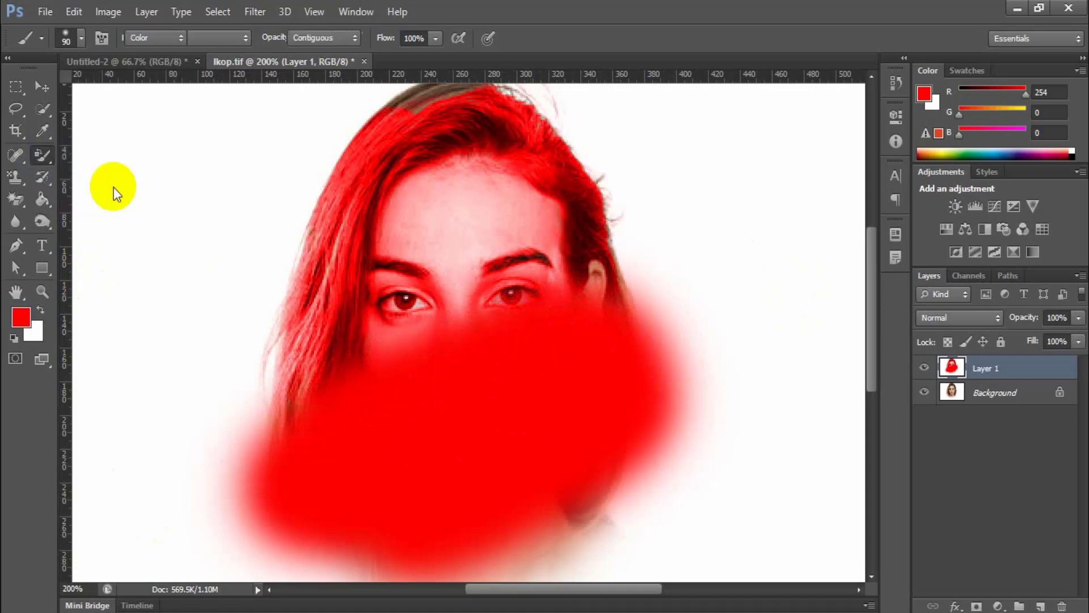
left_click_drag(324, 256, 426, 117)
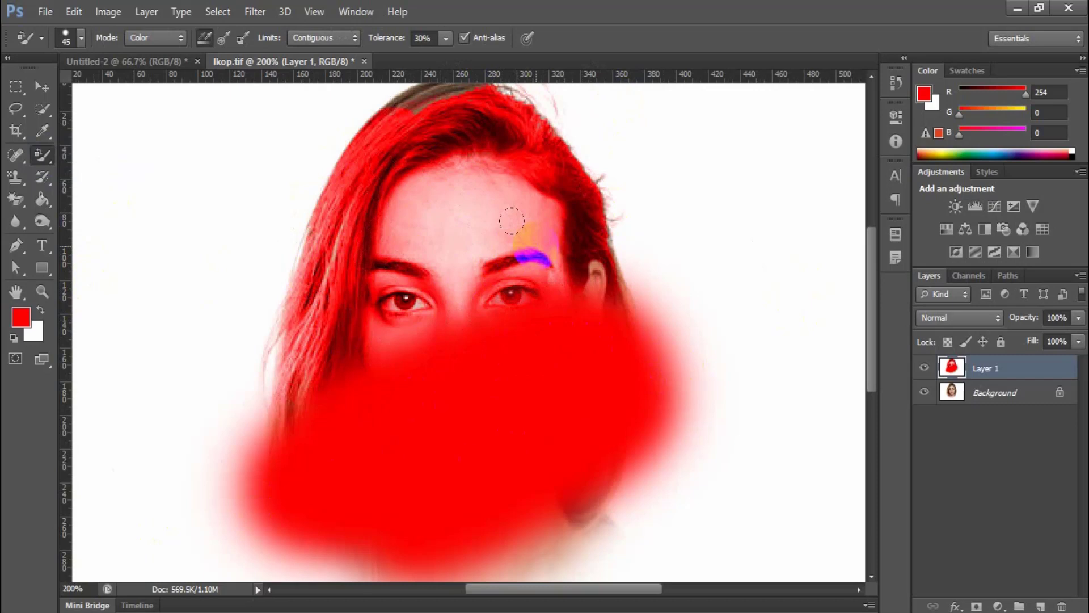
Delete the painted Layer 1 and duplicate the Background layer as a fresh working copy.
left_click(41, 87)
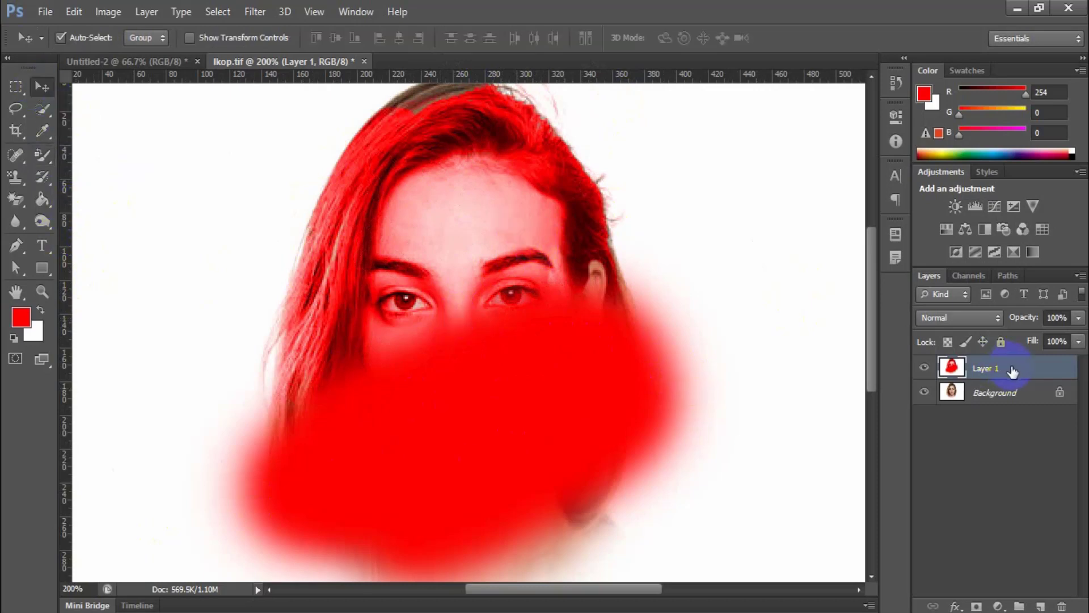
key("Delete")
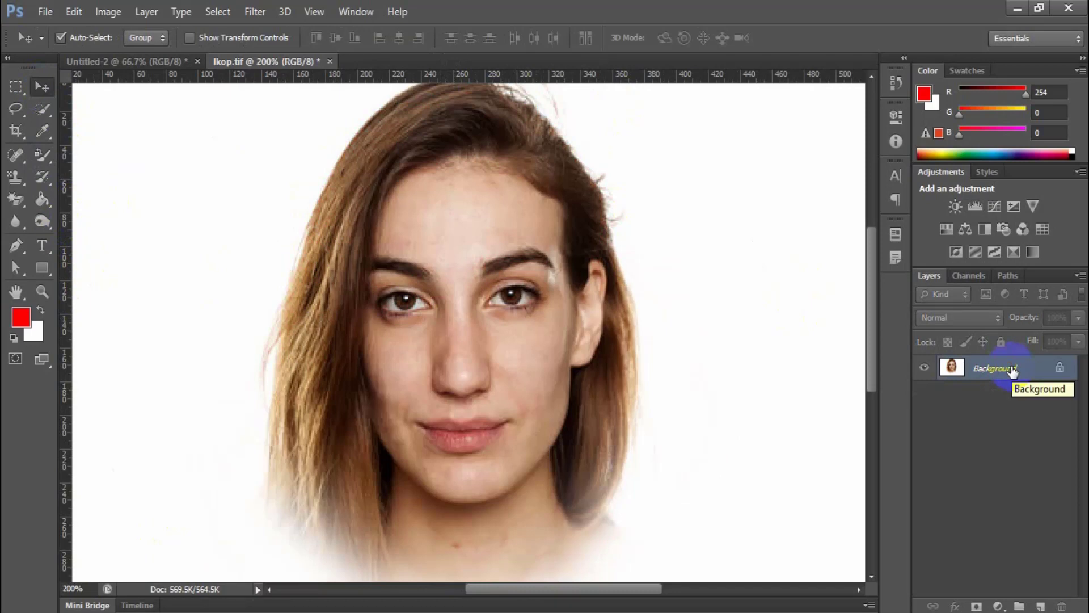
key("ctrl+j")
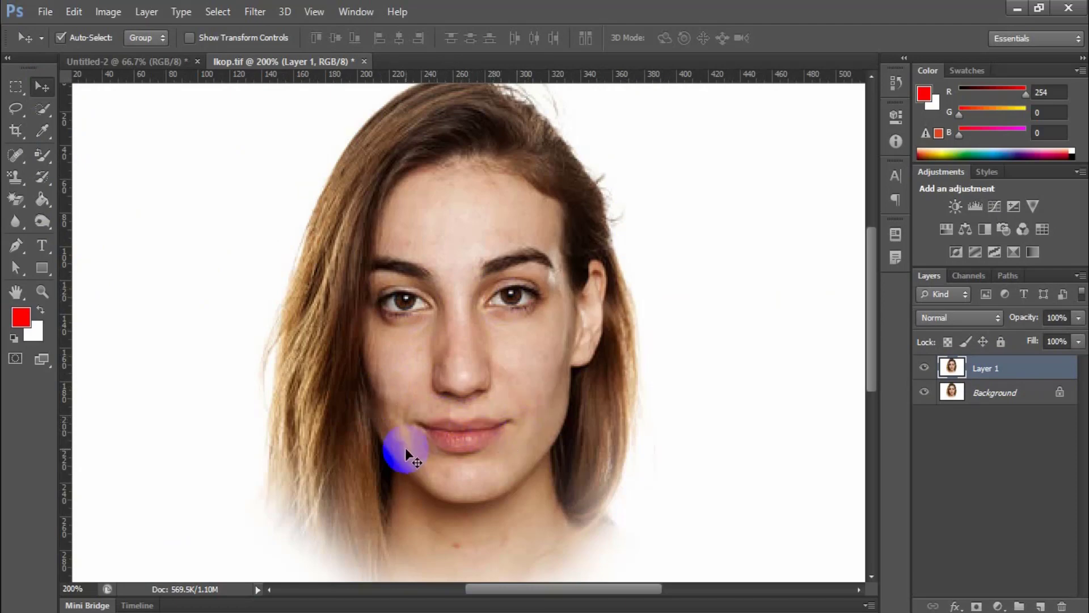
Start a Pen tool path in Path mode at the mouth's left corner and trace the upper lip edge toward its first peak.
key("ctrl+plus")
key("ctrl+plus")
scroll(508, 440, "down", 3)
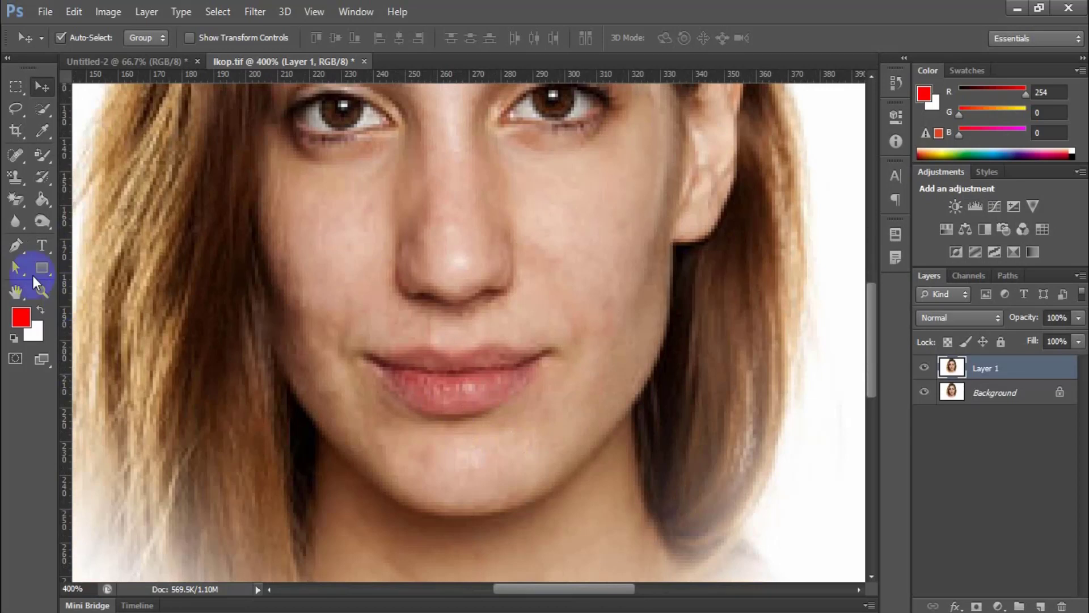
left_click(21, 247)
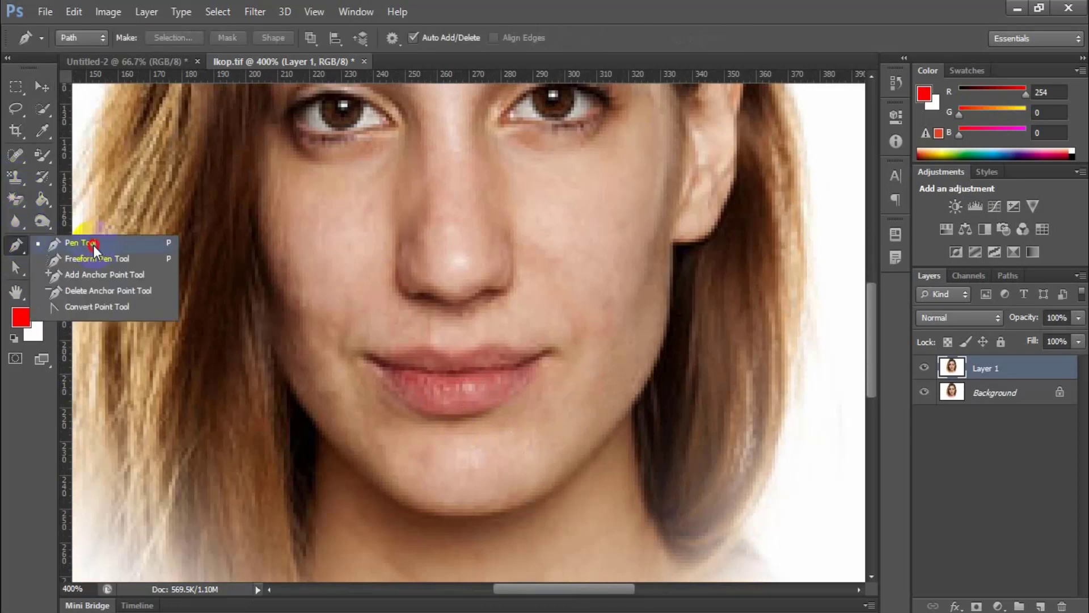
left_click(93, 245)
left_click(87, 35)
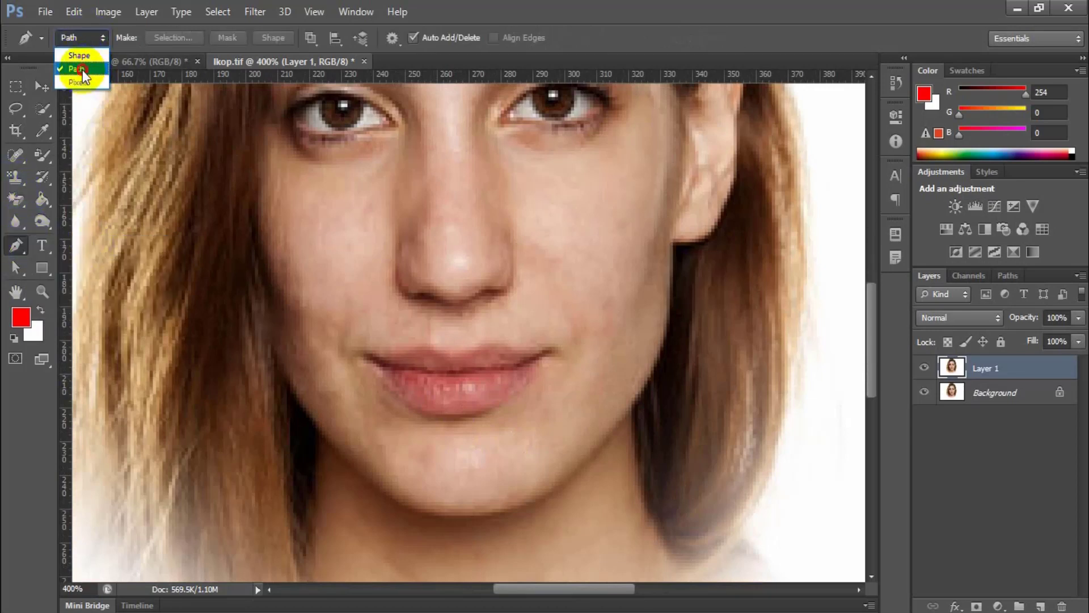
left_click(83, 69)
left_click(366, 352)
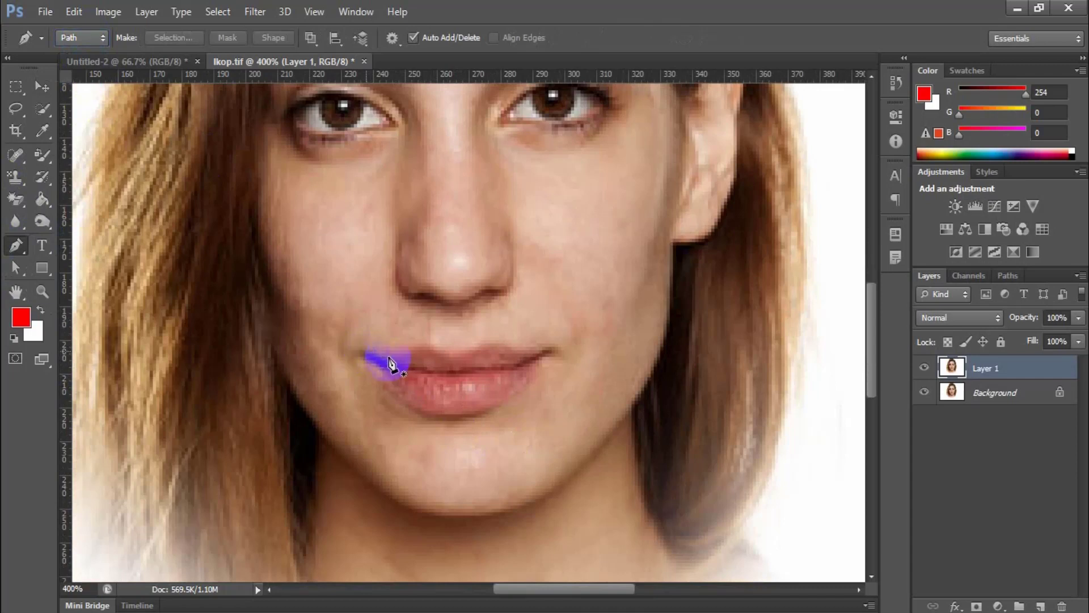
left_click(403, 351)
left_click_drag(403, 350, 403, 351)
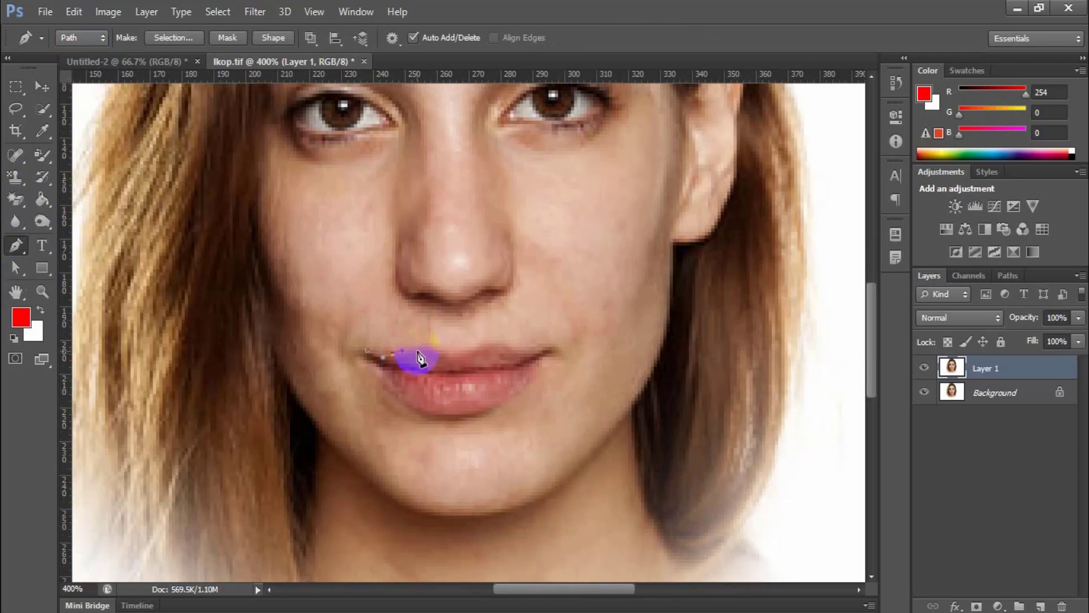
left_click(426, 352)
left_click_drag(432, 358, 430, 356)
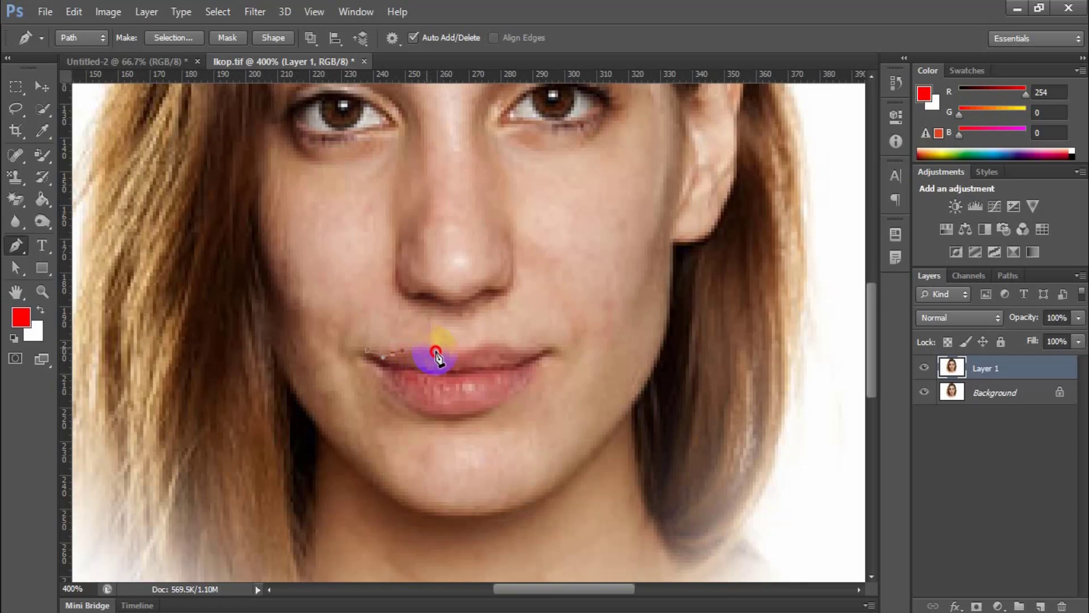
Continue the path across the dip and second peak of the upper lip to the mouth's right corner.
left_click_drag(435, 346, 467, 362)
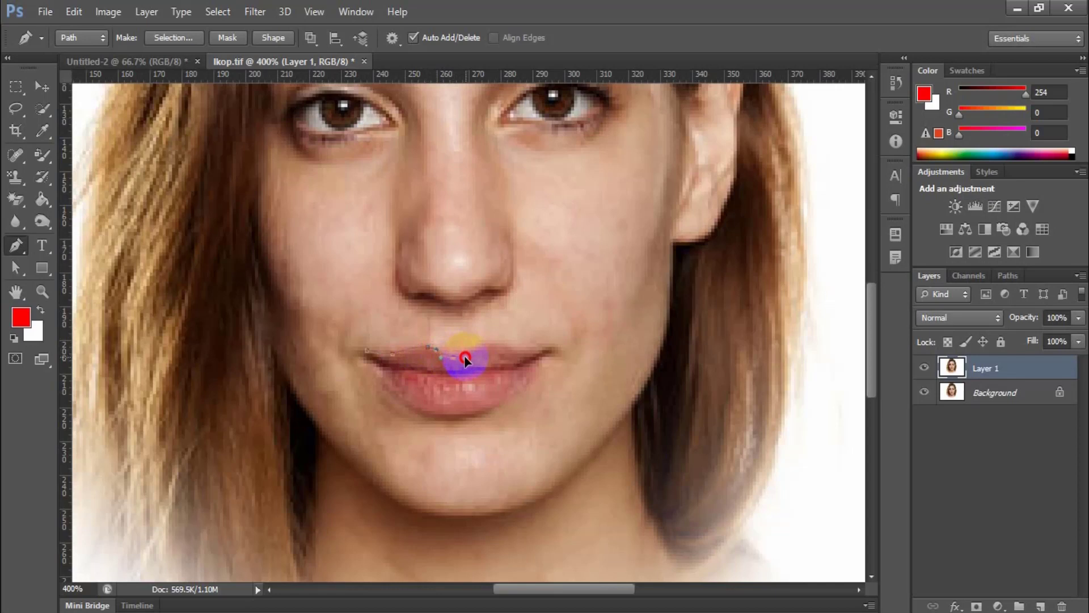
left_click_drag(461, 358, 484, 349)
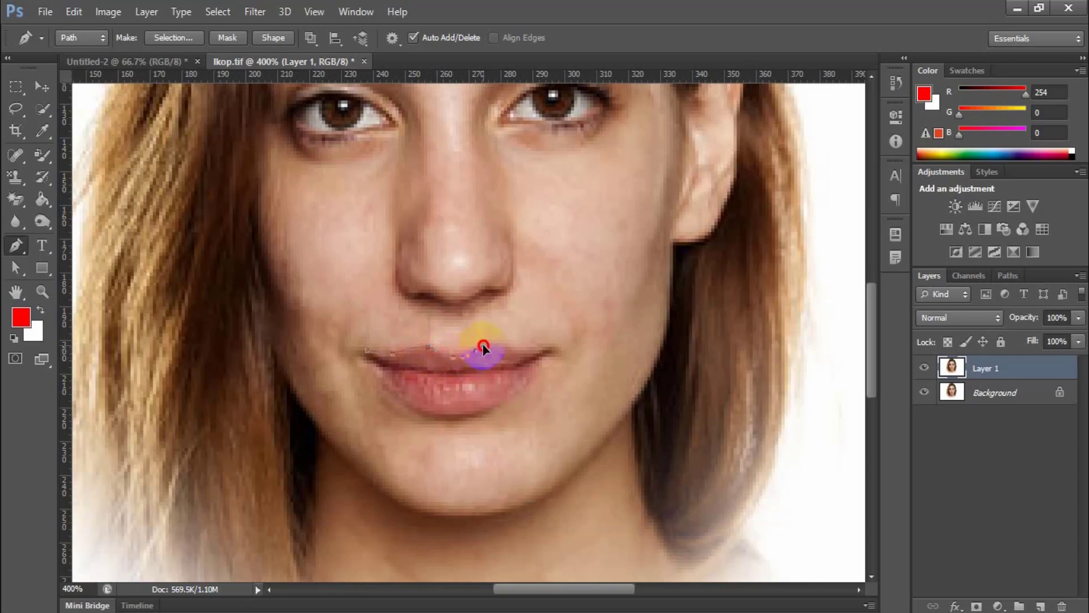
left_click(511, 351)
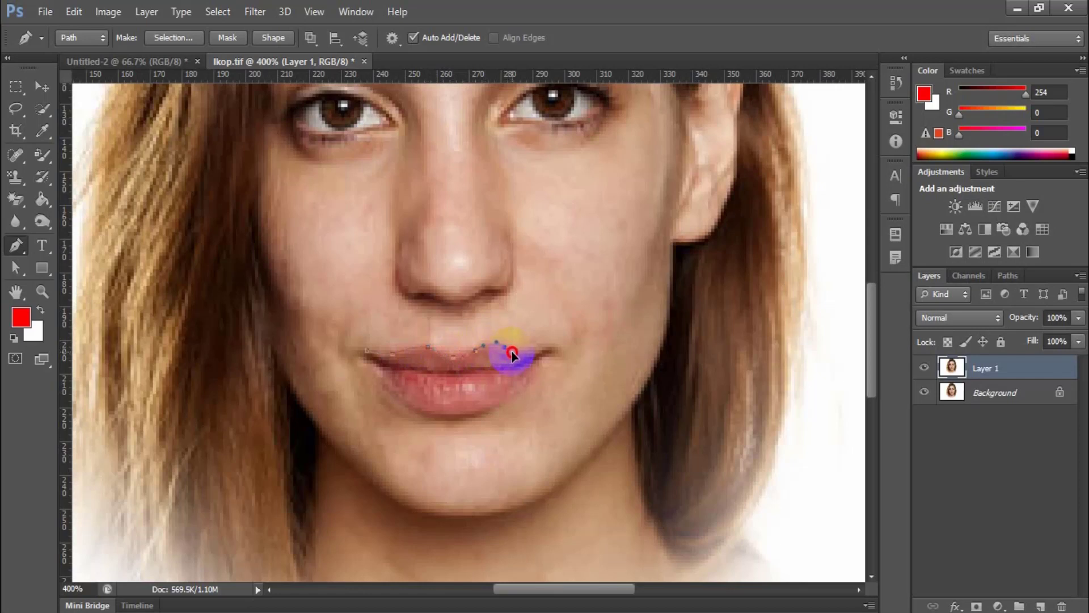
mouse_move(513, 354)
left_mouse_down()
mouse_move(547, 358)
mouse_move(554, 345)
mouse_move(533, 375)
left_mouse_up()
left_click(561, 343)
Trace the lower lip edge back toward the starting corner to complete the lip outline.
left_click_drag(478, 418, 460, 415)
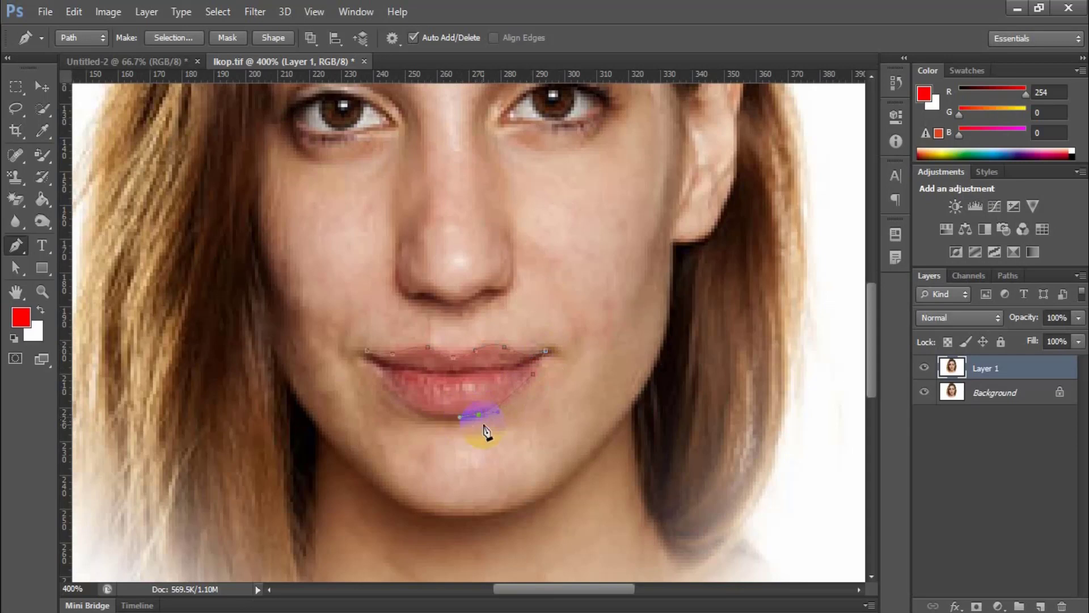
mouse_move(428, 414)
left_mouse_down()
mouse_move(409, 406)
mouse_move(416, 413)
left_mouse_up()
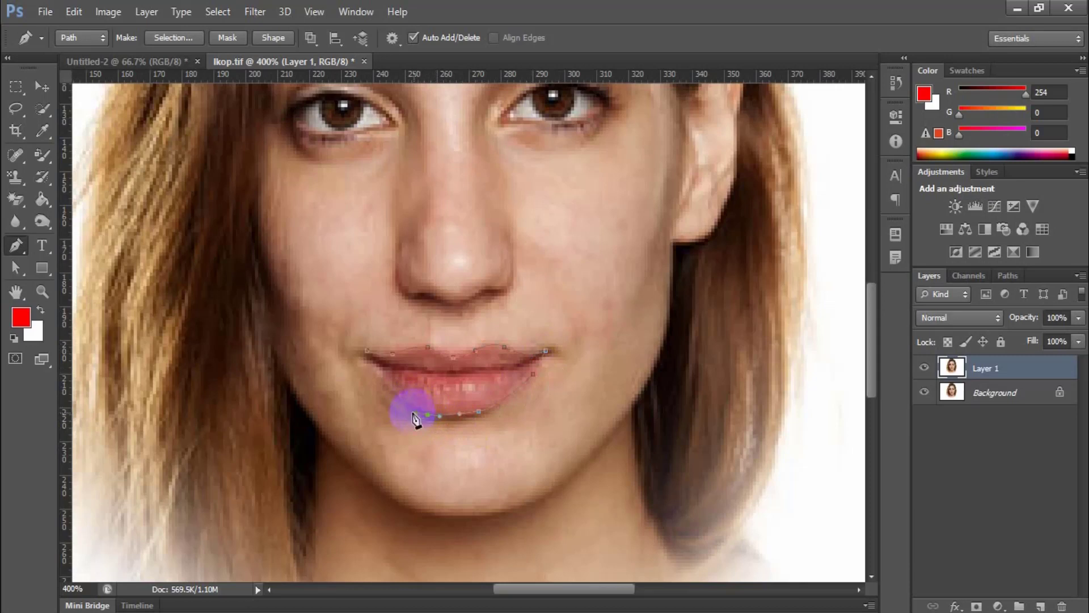
left_click(386, 380)
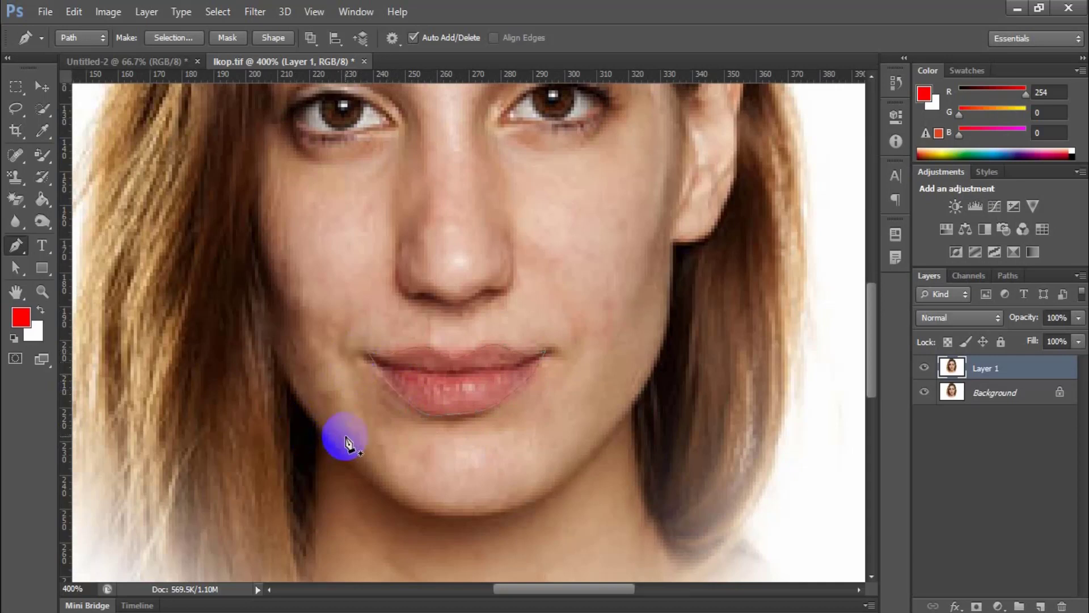
Select the lip path at the lower lip edge and nudge it up slightly.
left_click(23, 261)
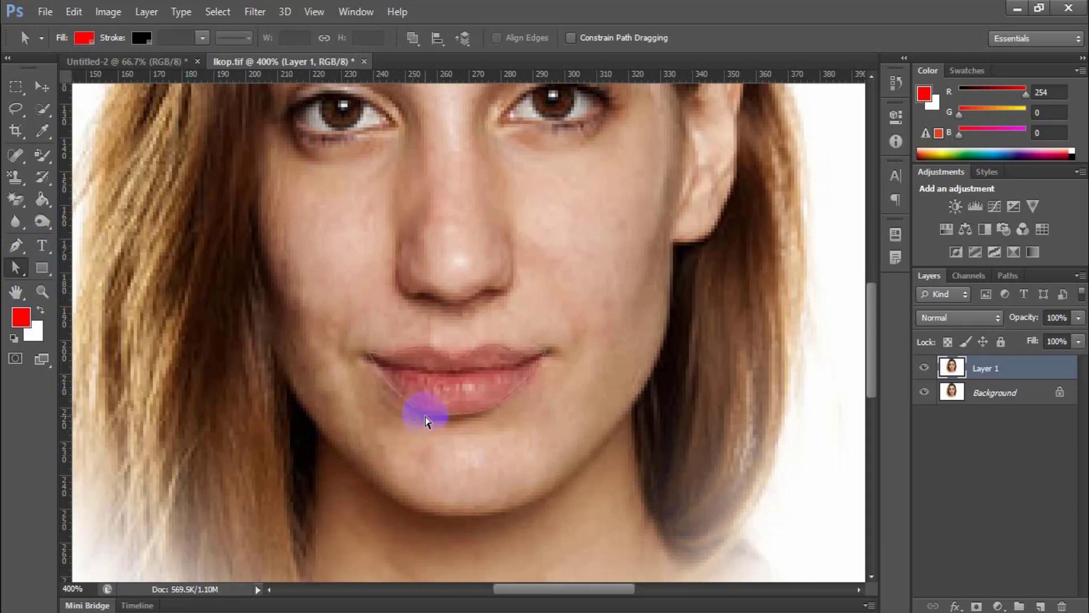
left_click(426, 420)
key("Up")
left_click(42, 87)
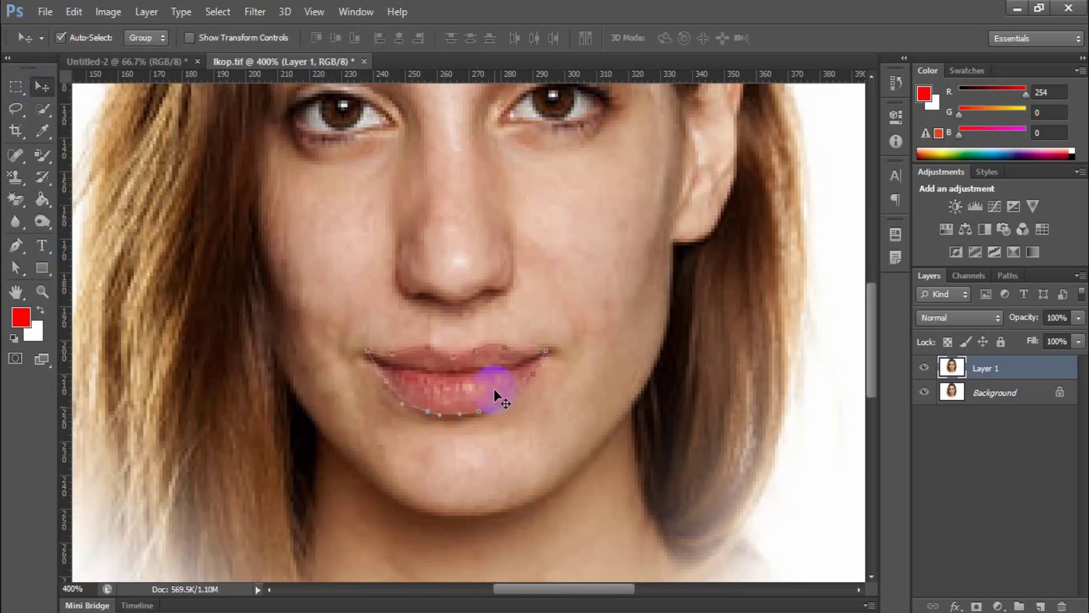
Dismiss the browser notification and convert the lip path into a selection.
key("ctrl+minus")
key("ctrl+minus")
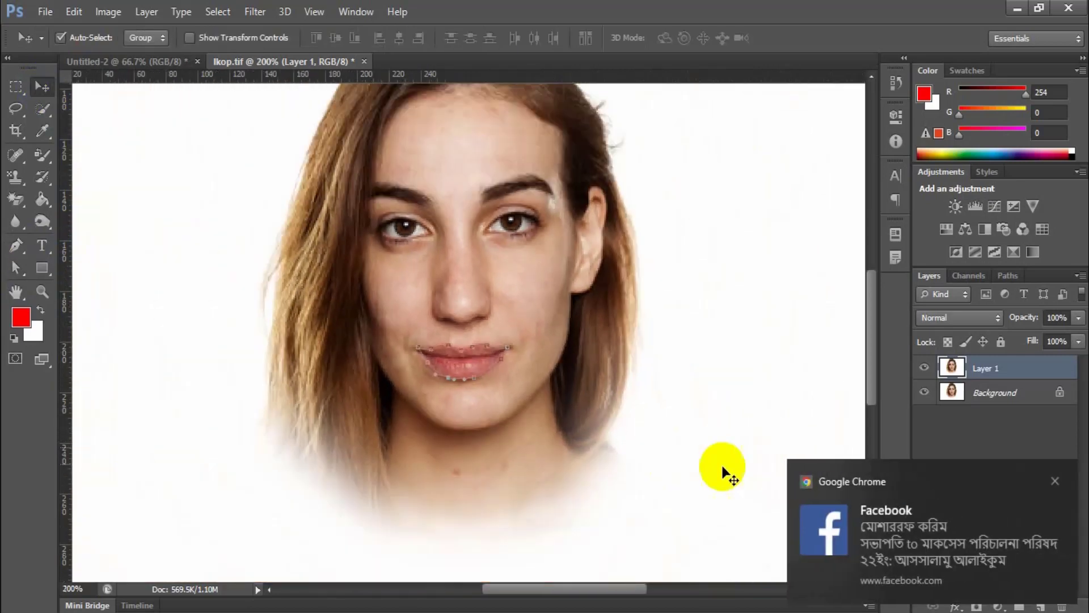
left_click(1054, 483)
scroll(482, 370, "up", 1)
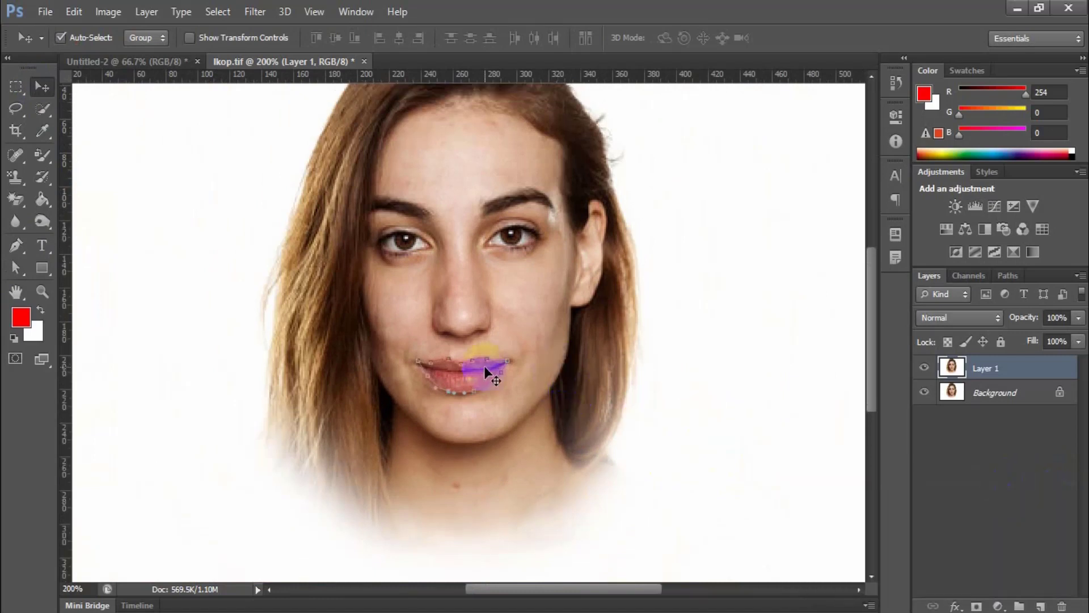
key("ctrl+Return")
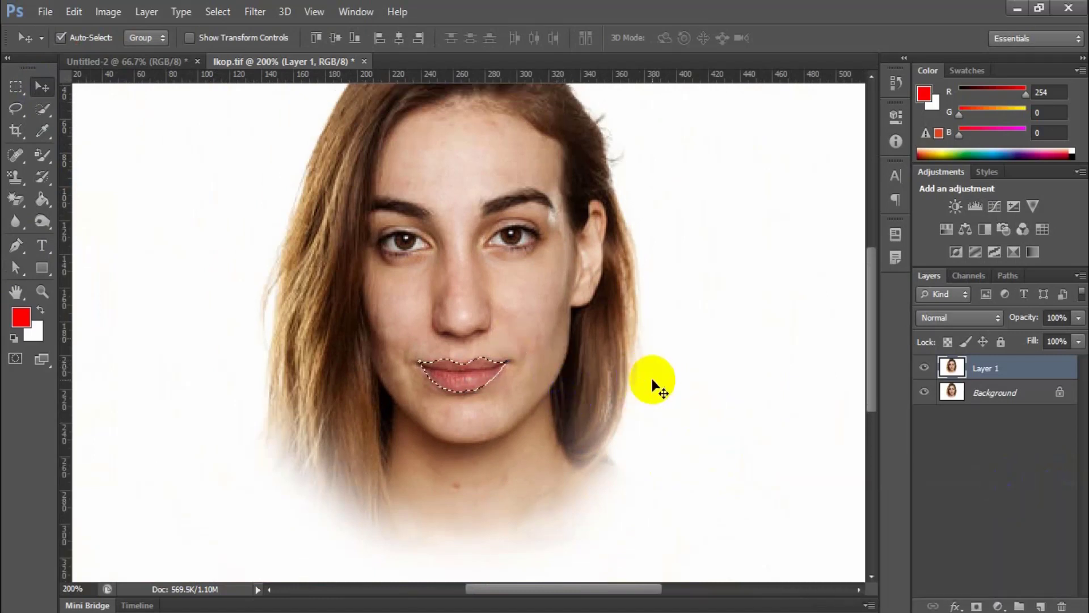
scroll(478, 388, "up", 1)
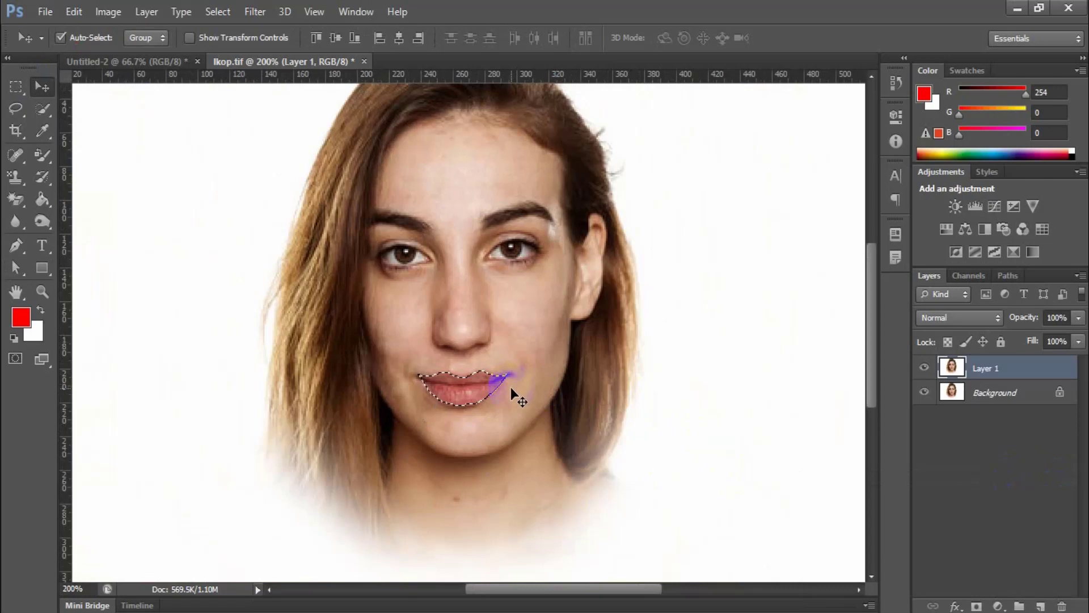
Set the foreground color to pink with RGB values 252, 81, 133 and return to the Move tool.
left_click(21, 318)
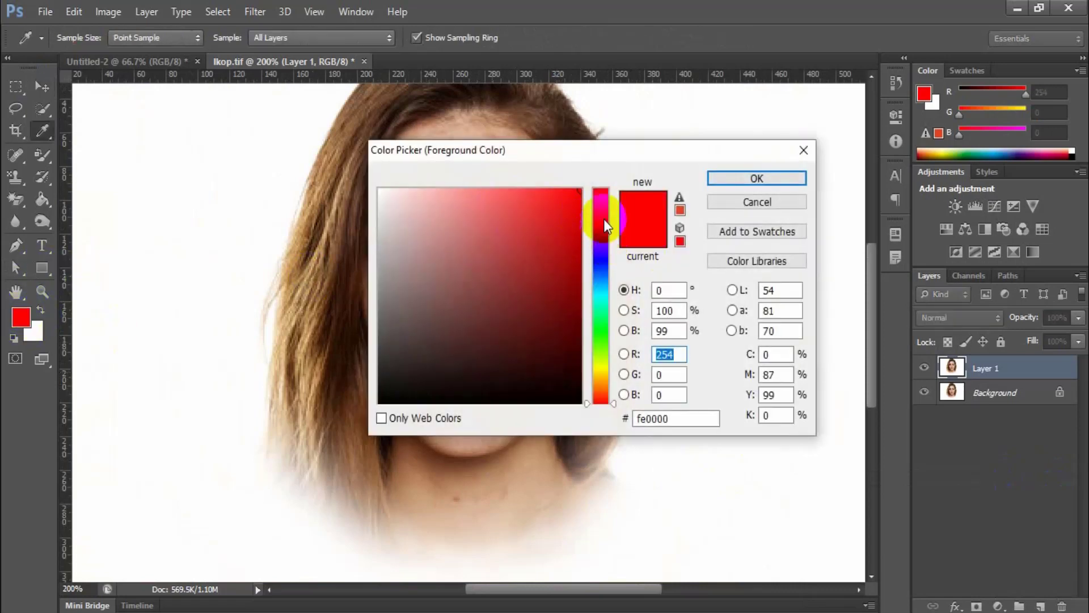
left_click_drag(604, 219, 603, 200)
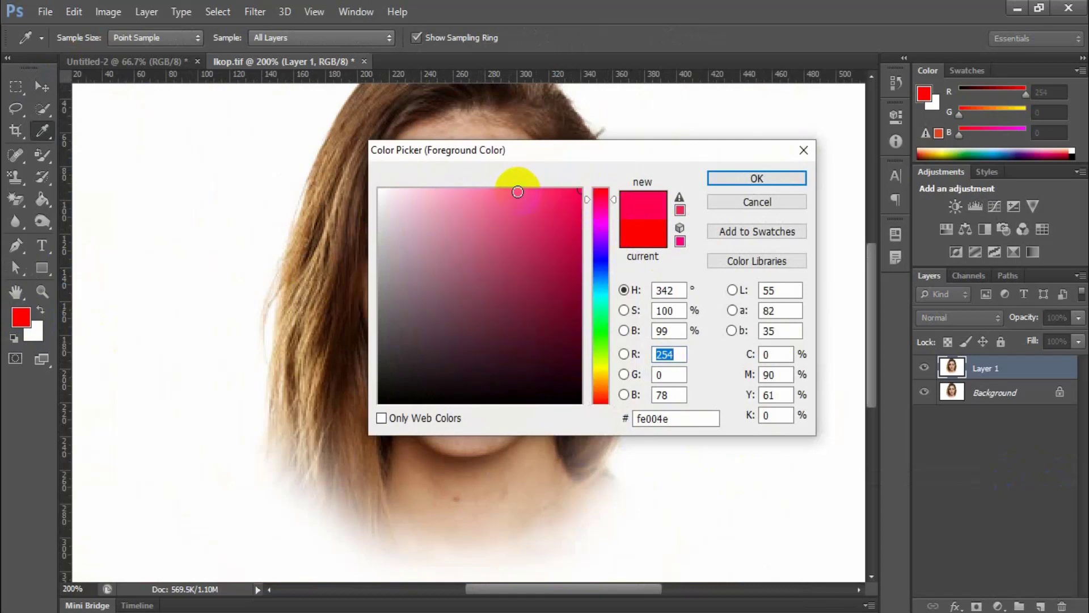
left_click(517, 192)
left_click(757, 180)
key("v")
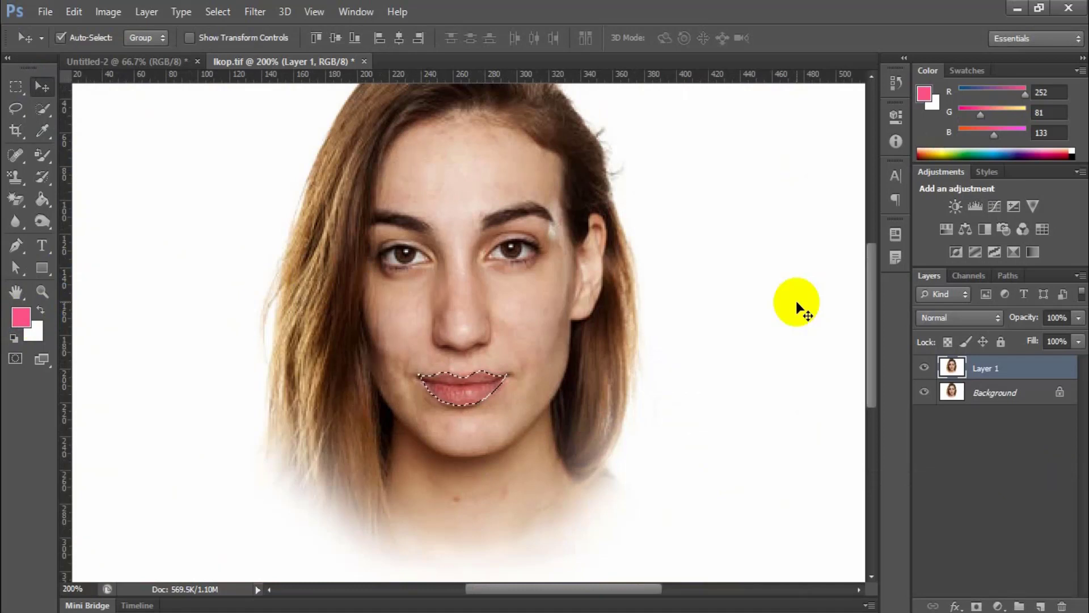
Recolor the lips inside the selection pink with the Color Replacement tool, deselect, and return to the Move tool.
left_click(41, 152)
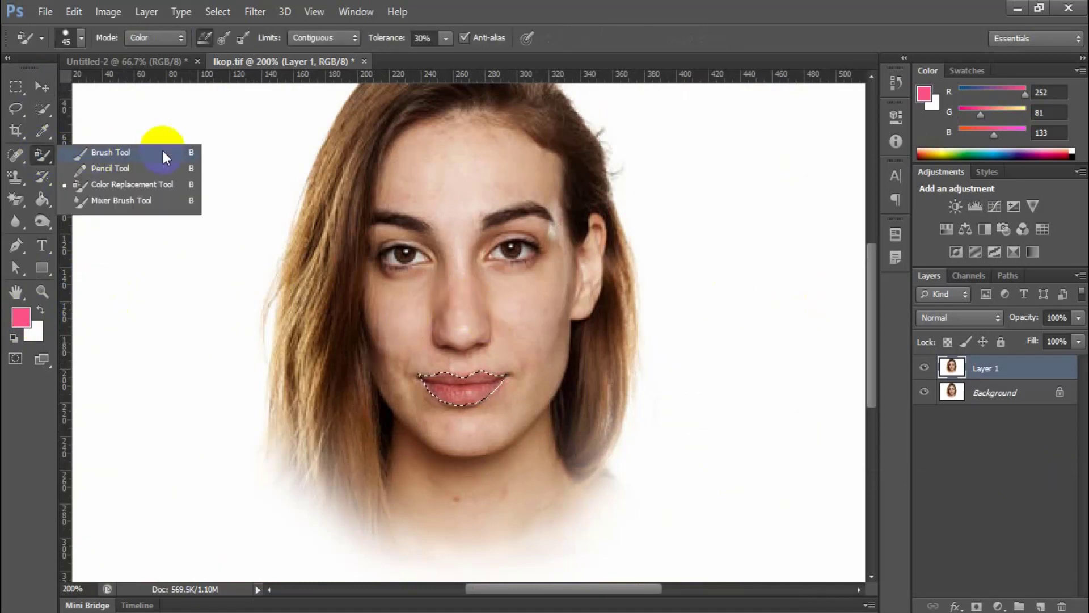
left_click(151, 184)
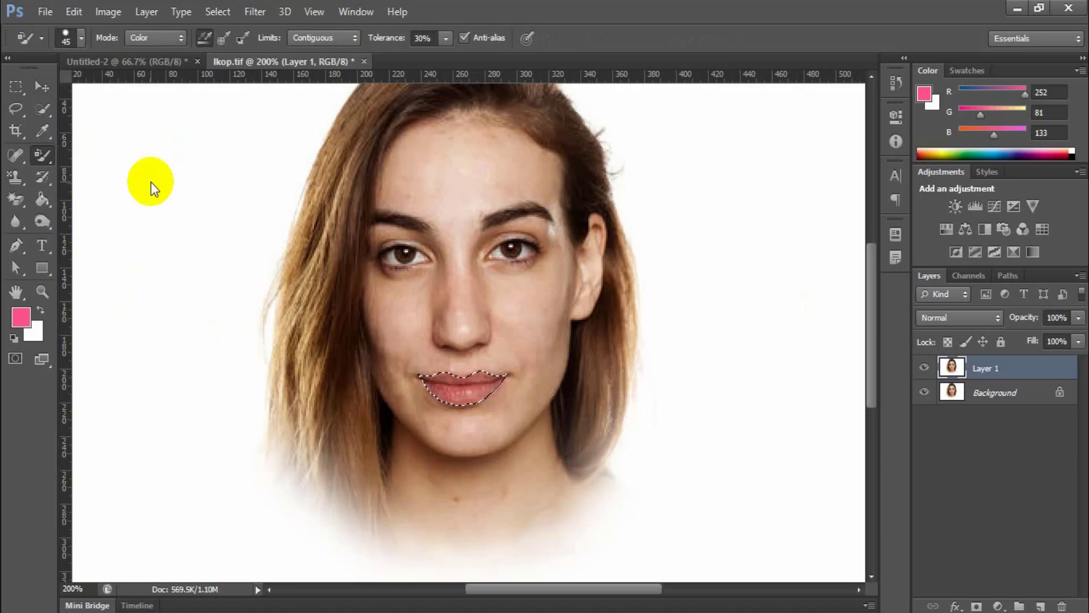
mouse_move(475, 384)
left_mouse_down()
mouse_move(425, 382)
mouse_move(493, 383)
left_mouse_up()
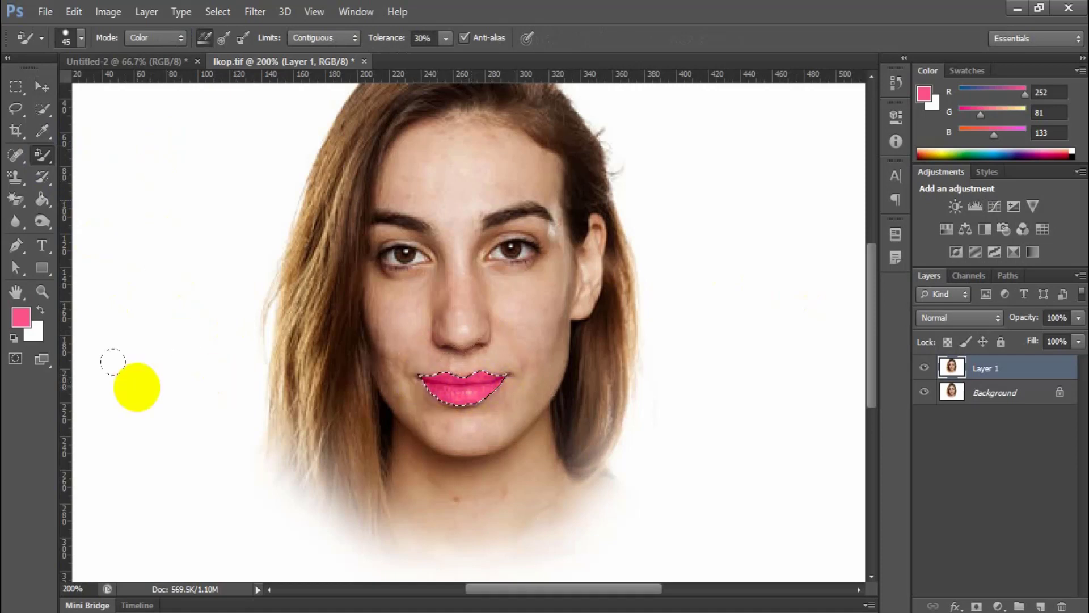
key("ctrl+d")
scroll(131, 387, "up", 3)
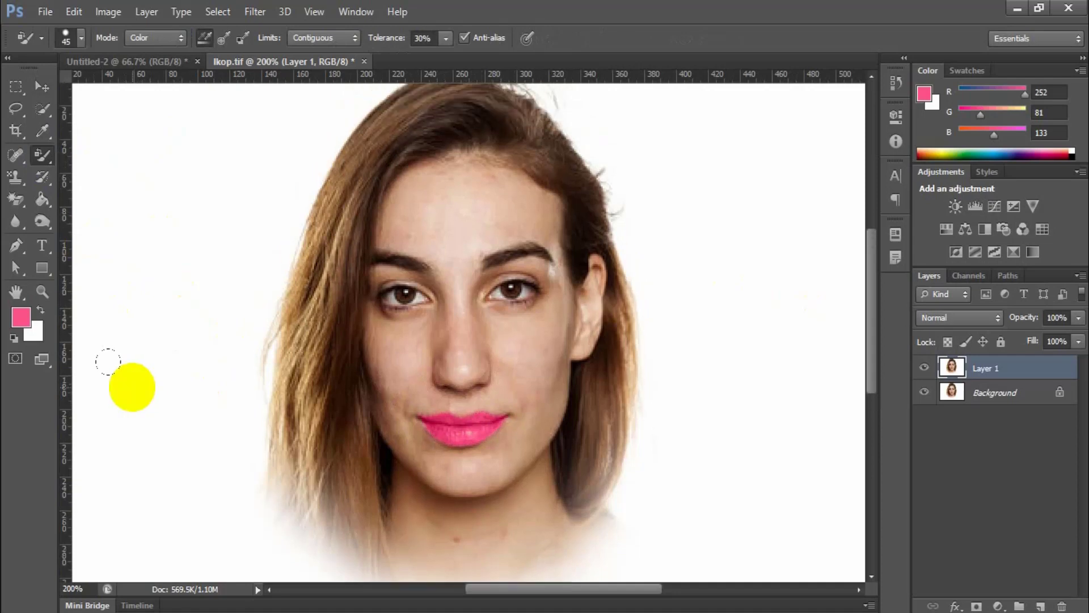
left_click(42, 87)
scroll(219, 450, "down", 1)
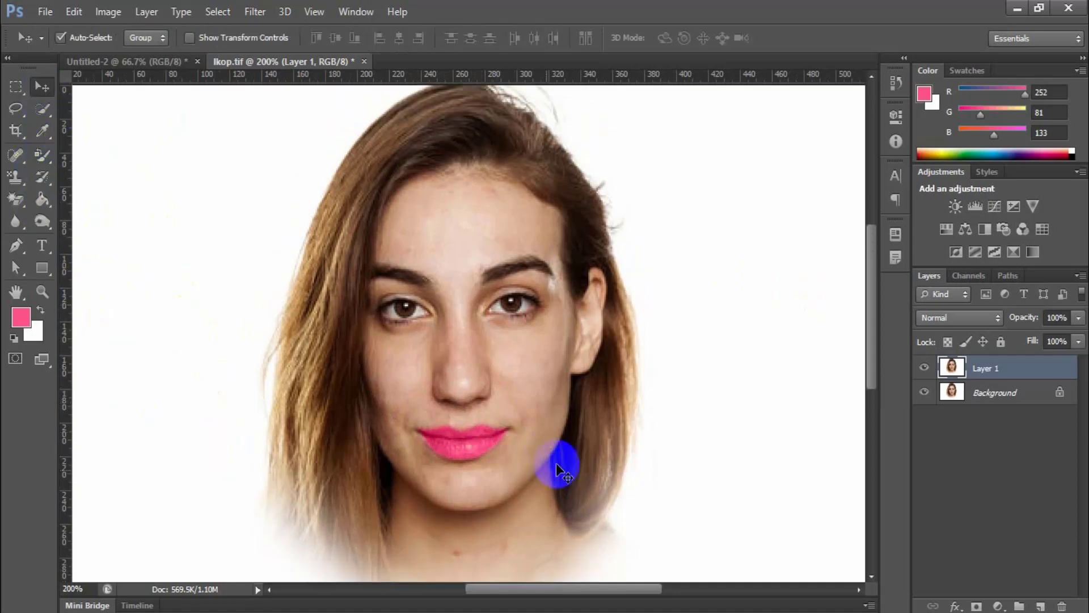
left_click(647, 434)
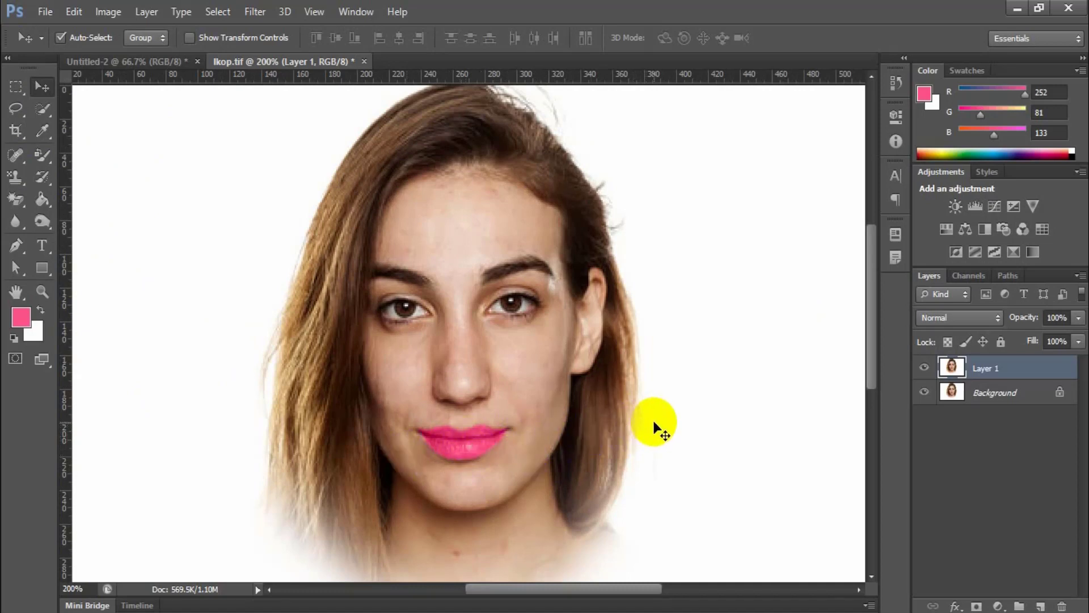
left_click(610, 417)
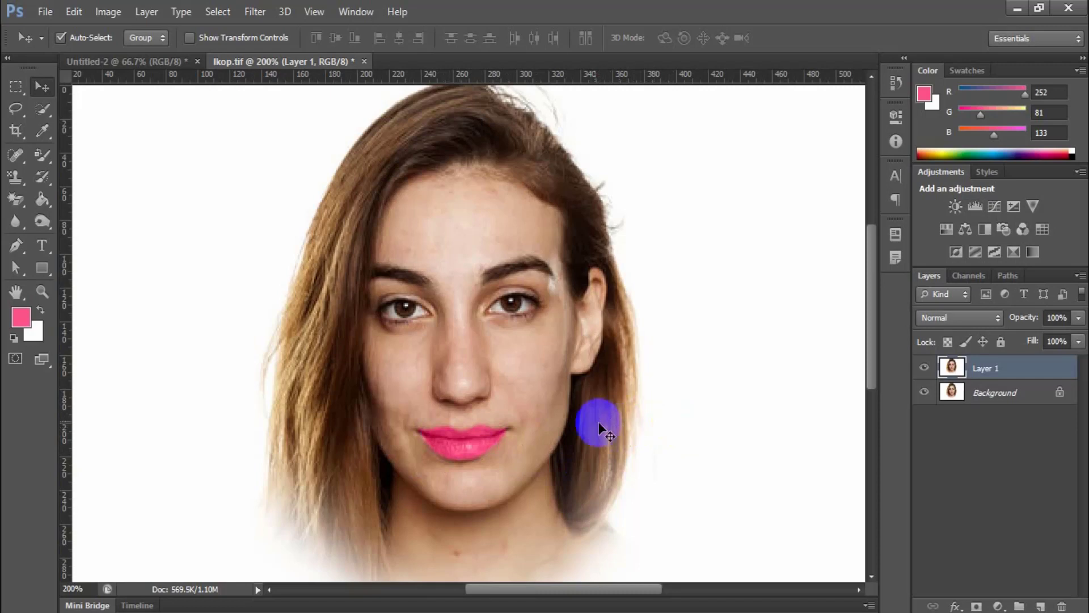
left_click(48, 157)
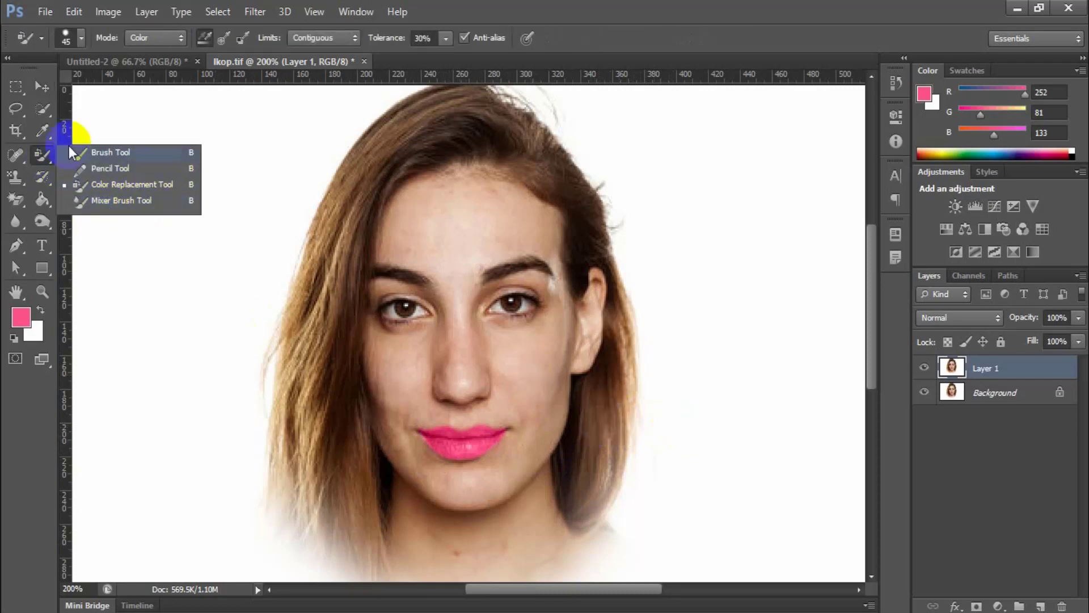
left_click(39, 87)
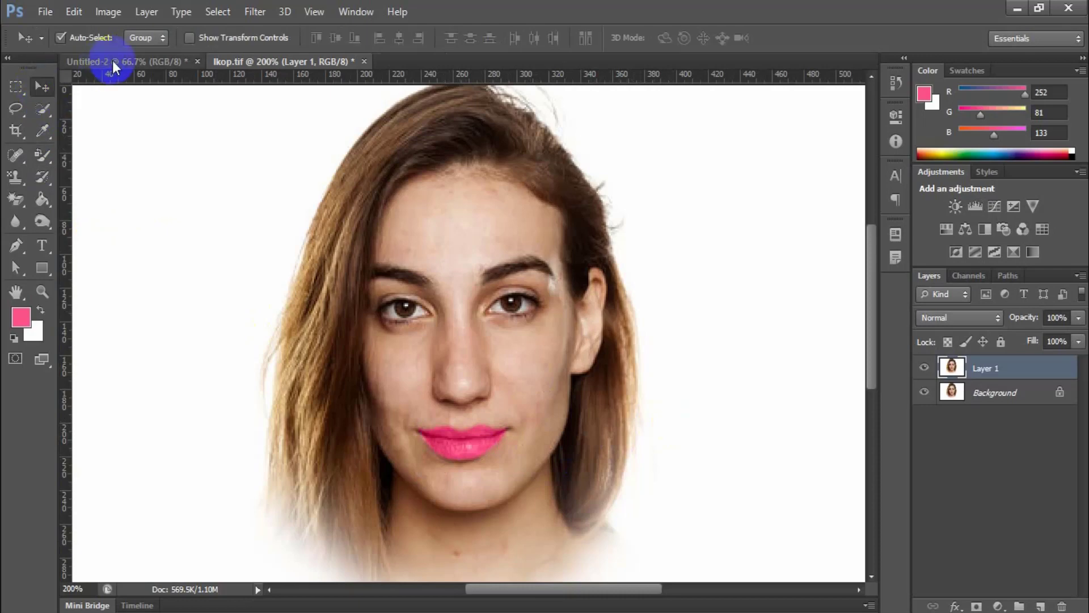
Create a new 1900 × 1080 pixel RGB document at 72 pixels/inch with a white background.
left_click(36, 9)
left_click(50, 32)
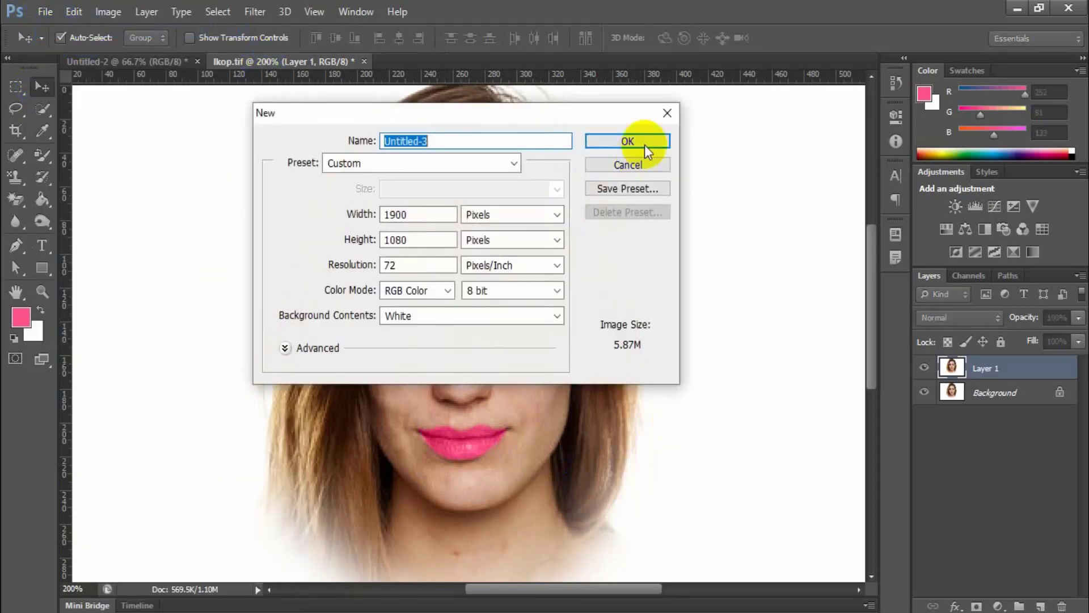
left_click(644, 145)
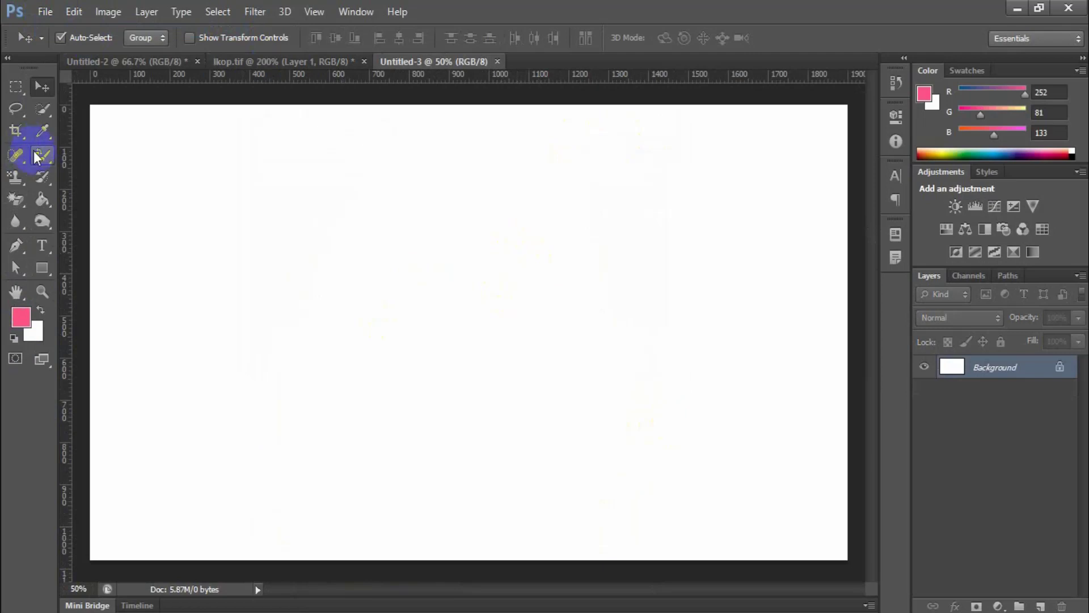
Set the foreground color to RGB 255, 0, 78 and paint a thick diagonal stroke on the blank canvas with the Brush tool.
left_click(35, 157)
left_click(91, 151)
left_click(21, 316)
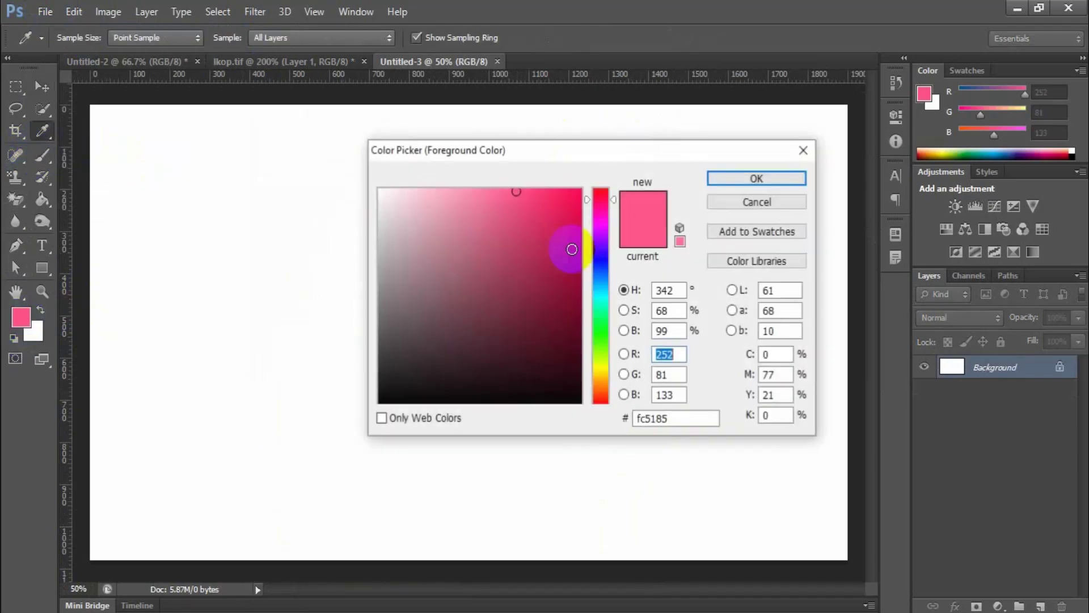
left_click_drag(572, 249, 591, 175)
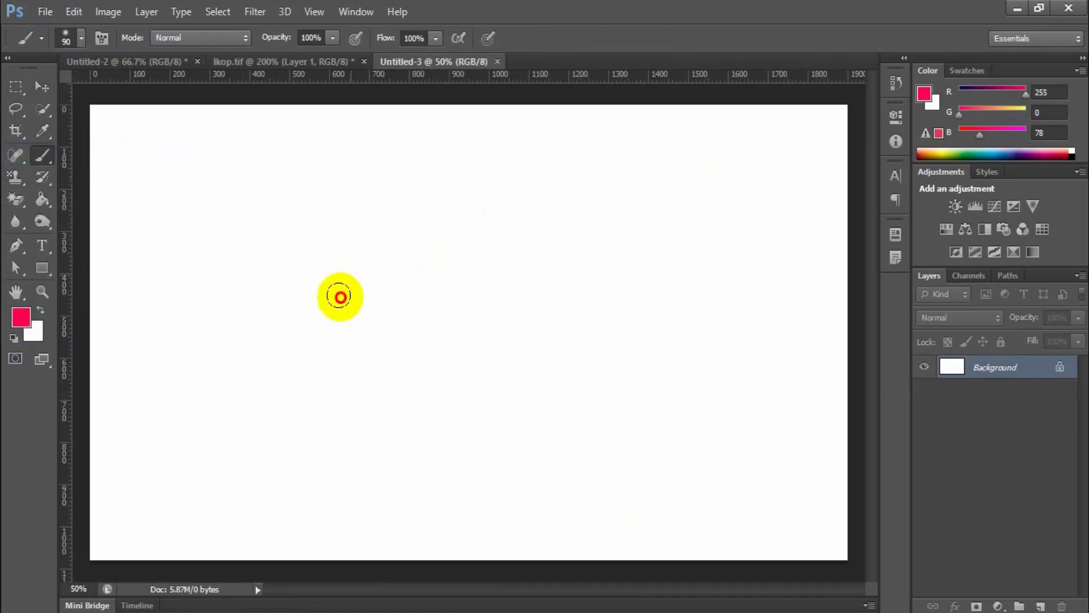
mouse_move(339, 296)
left_mouse_down()
mouse_move(477, 228)
mouse_move(287, 312)
mouse_move(408, 251)
left_mouse_up()
Set the foreground color to blue with RGB 0, 36, 255 and paint a second diagonal stroke along the red stroke's lower edge.
left_click(21, 317)
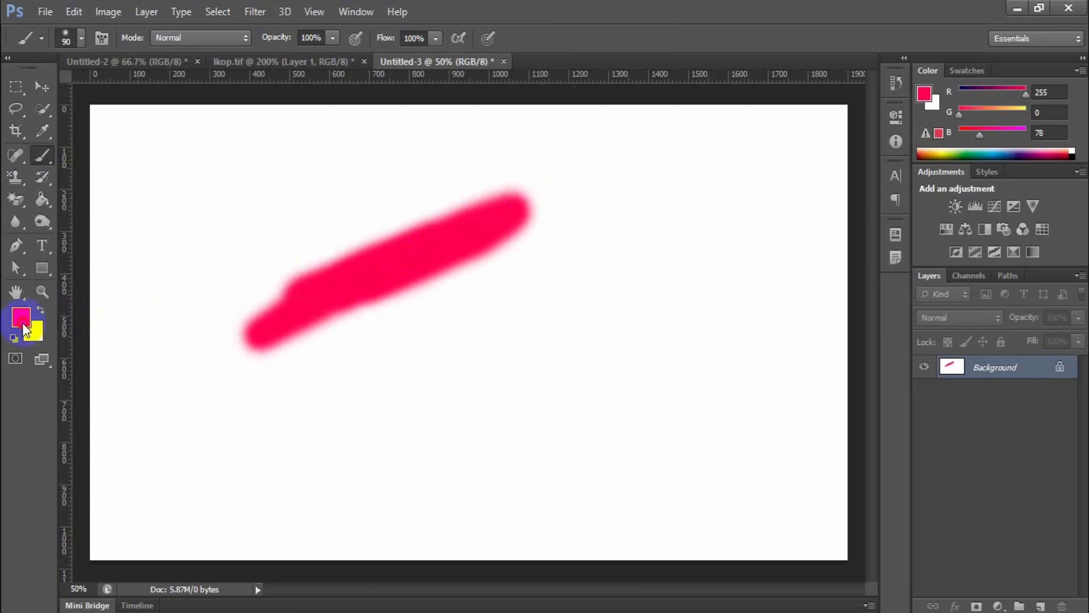
left_click(598, 266)
left_click(725, 174)
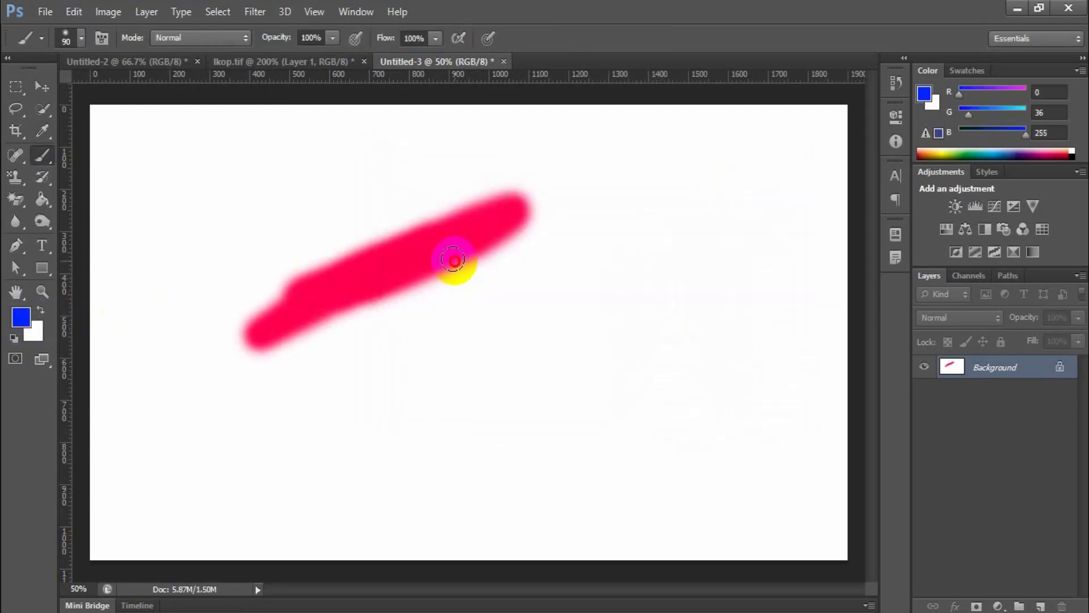
mouse_move(450, 256)
left_mouse_down()
mouse_move(494, 272)
mouse_move(241, 366)
mouse_move(527, 237)
mouse_move(329, 358)
left_mouse_up()
Enlarge the Mixer Brush and blend the red and blue strokes together where they meet.
left_click(41, 157)
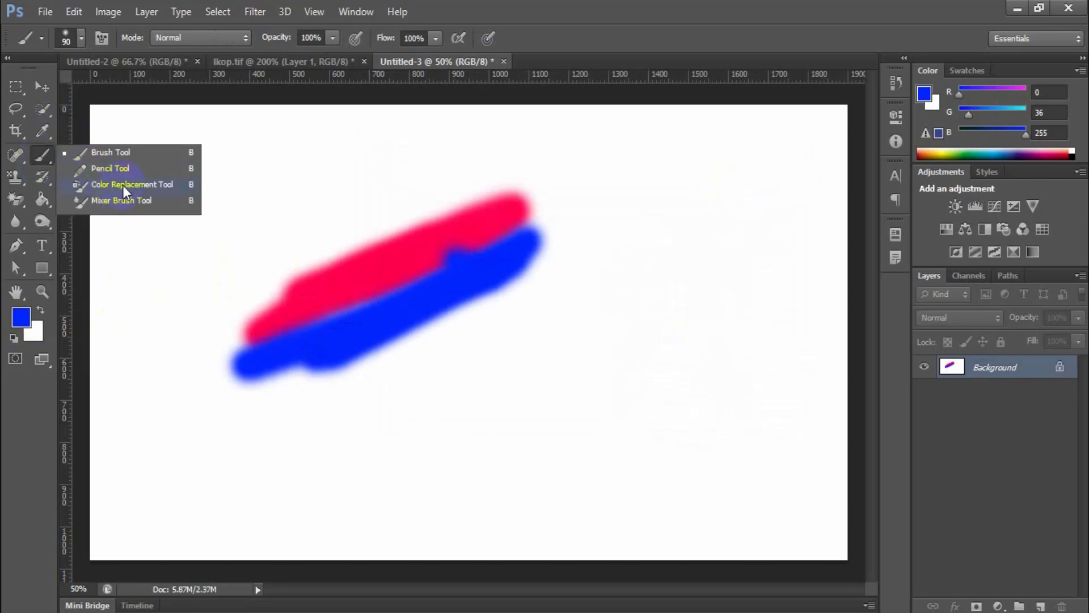
left_click(122, 185)
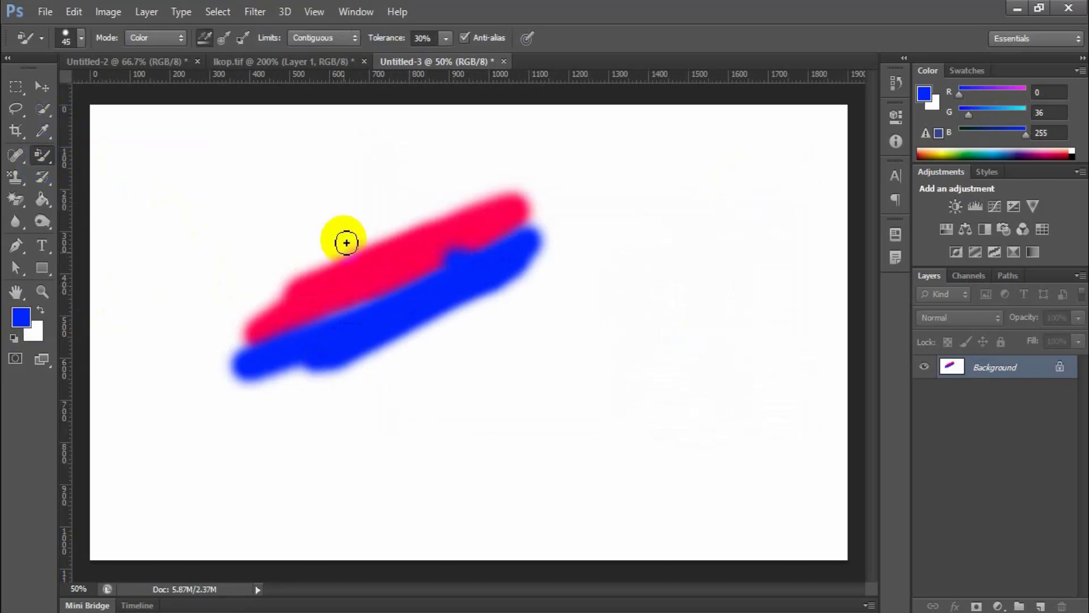
right_click(46, 154)
left_click(123, 200)
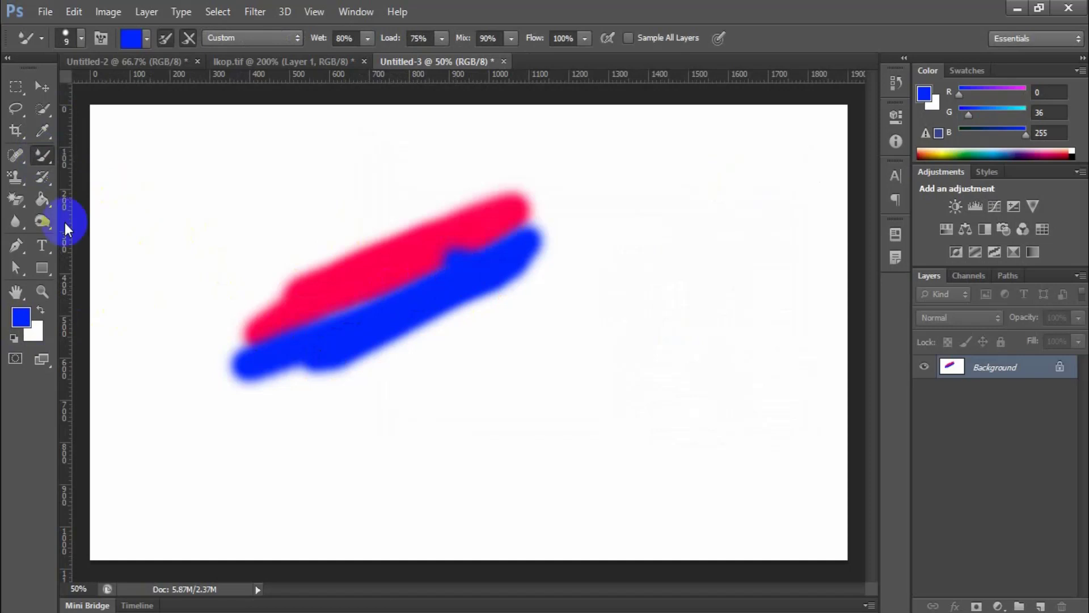
left_click_drag(407, 313, 409, 307)
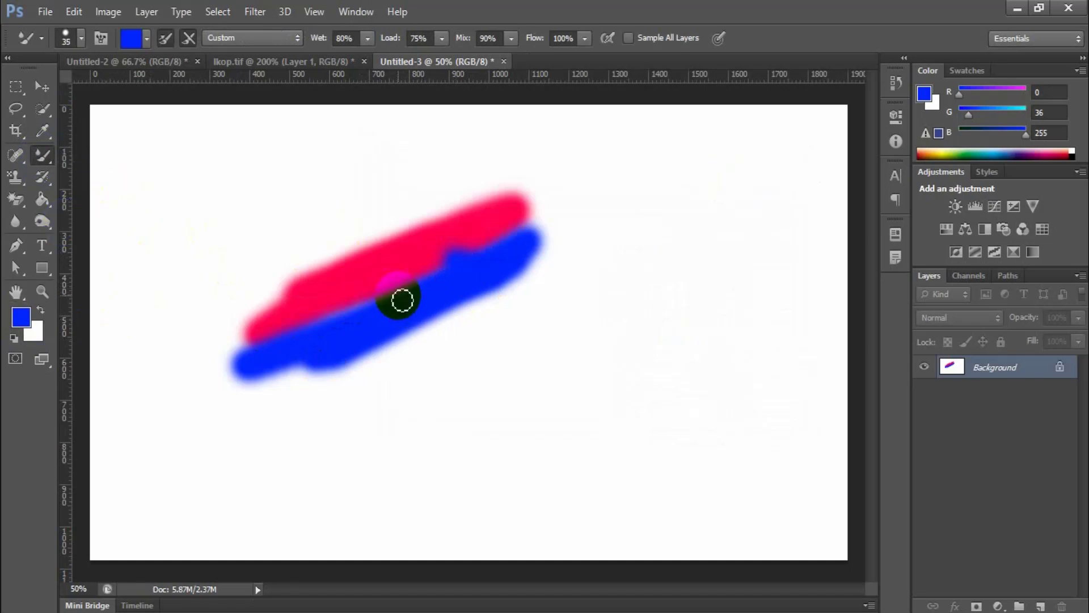
mouse_move(398, 295)
left_mouse_down()
mouse_move(366, 290)
mouse_move(400, 287)
mouse_move(404, 274)
mouse_move(396, 306)
mouse_move(381, 304)
mouse_move(376, 286)
mouse_move(327, 314)
mouse_move(421, 259)
mouse_move(436, 289)
mouse_move(425, 273)
mouse_move(470, 247)
mouse_move(478, 255)
mouse_move(485, 240)
mouse_move(393, 289)
mouse_move(391, 259)
mouse_move(363, 274)
mouse_move(368, 315)
mouse_move(368, 287)
mouse_move(439, 269)
mouse_move(435, 255)
mouse_move(460, 237)
mouse_move(332, 303)
mouse_move(427, 265)
mouse_move(352, 250)
left_mouse_up()
Open the image 360_F_2859 from the Desktop.
left_click(40, 12)
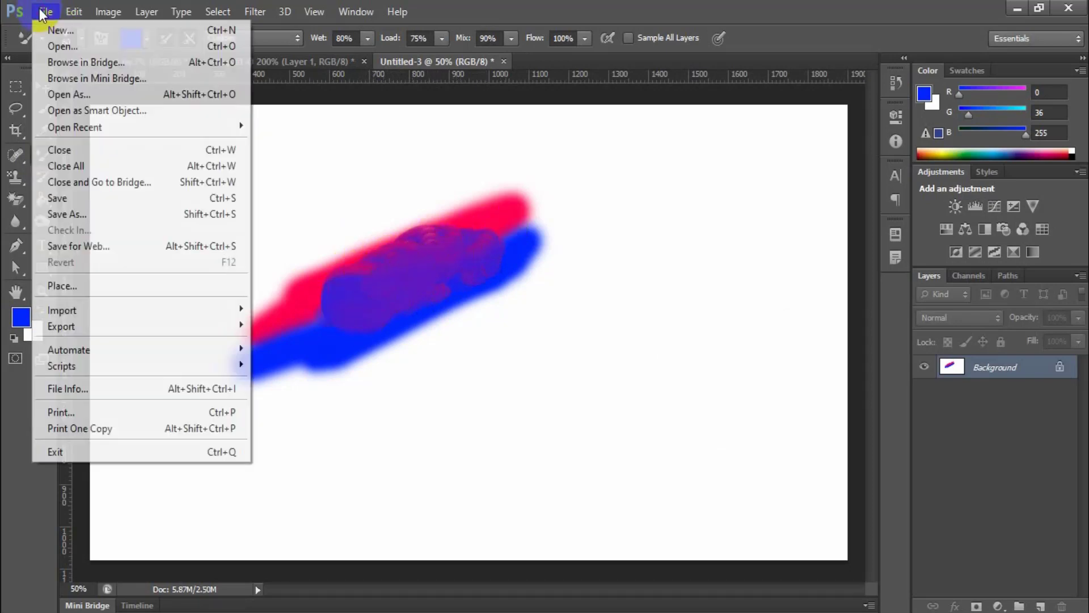
left_click(60, 47)
left_click(568, 312)
left_click(578, 529)
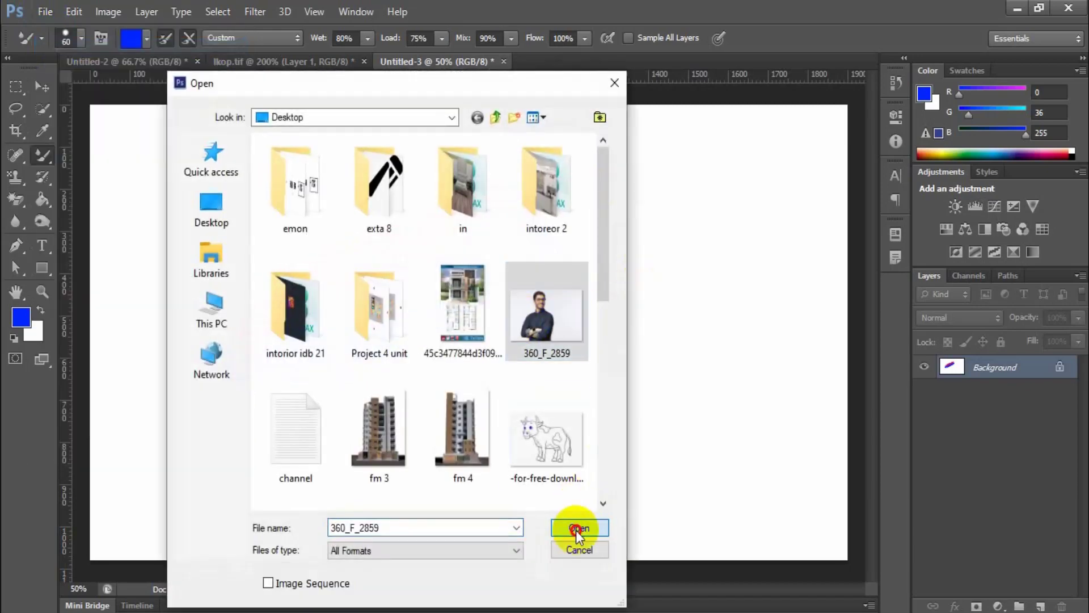
Reset the foreground and background colors to the default black and white and reduce the Mixer Brush size to 5.
key("ctrl+plus")
key("ctrl+plus")
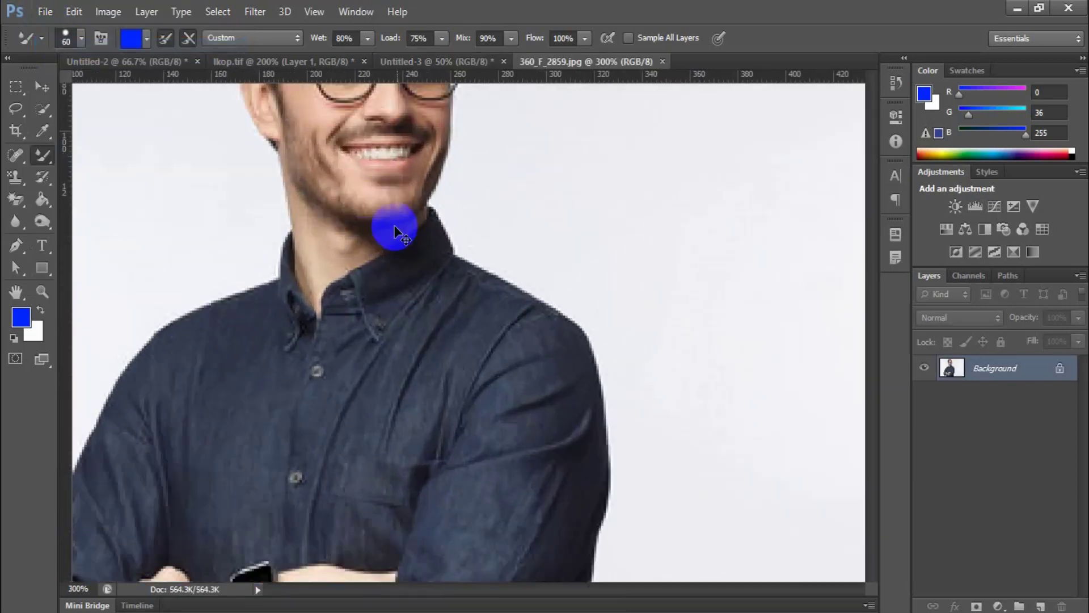
scroll(395, 233, "up", 5)
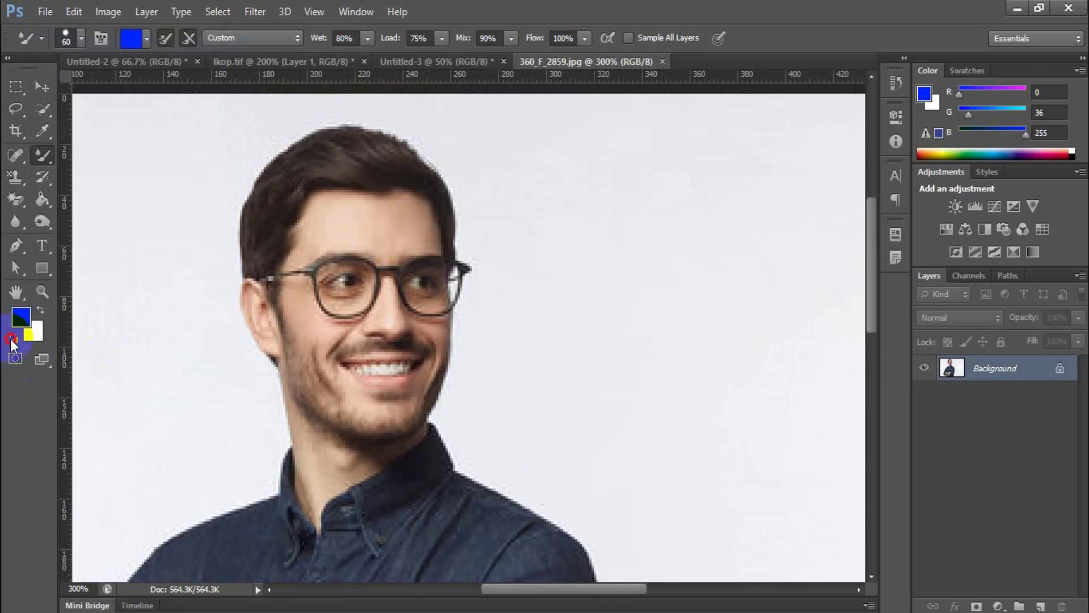
left_click(13, 338)
key("ctrl+plus")
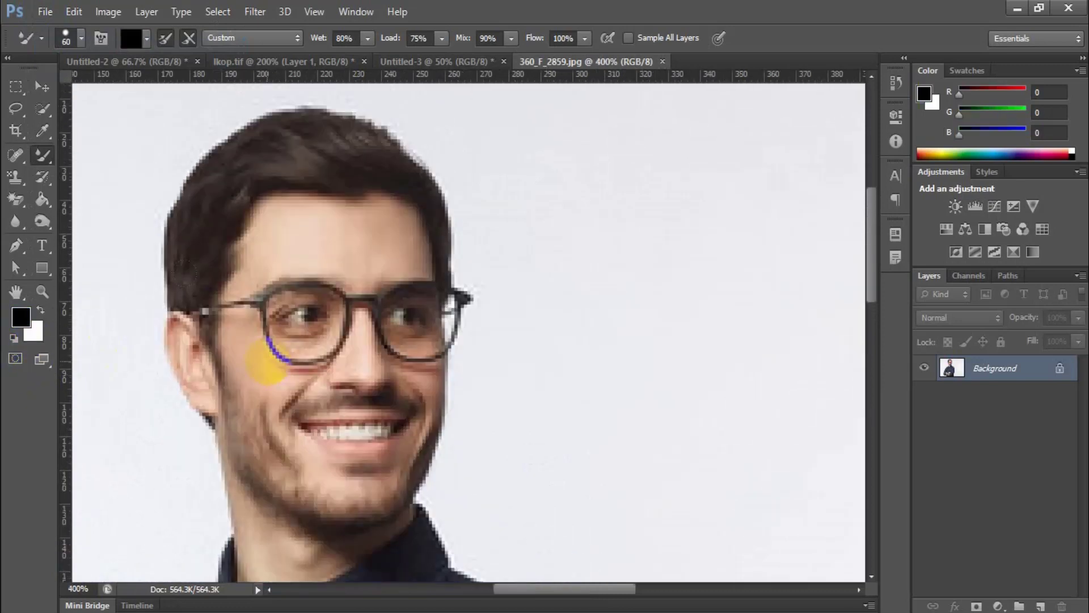
key("bracketleft")
key("bracketleft")
key("bracketleft")
key("bracketleft")
key("bracketleft")
key("bracketleft")
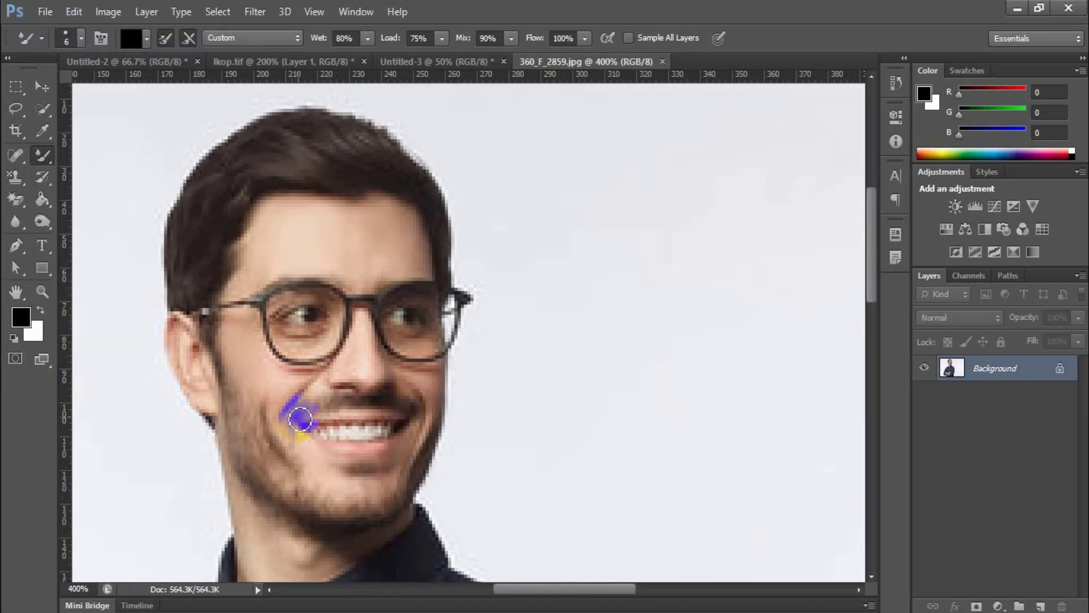
key("bracketleft")
left_click_drag(298, 422, 292, 420)
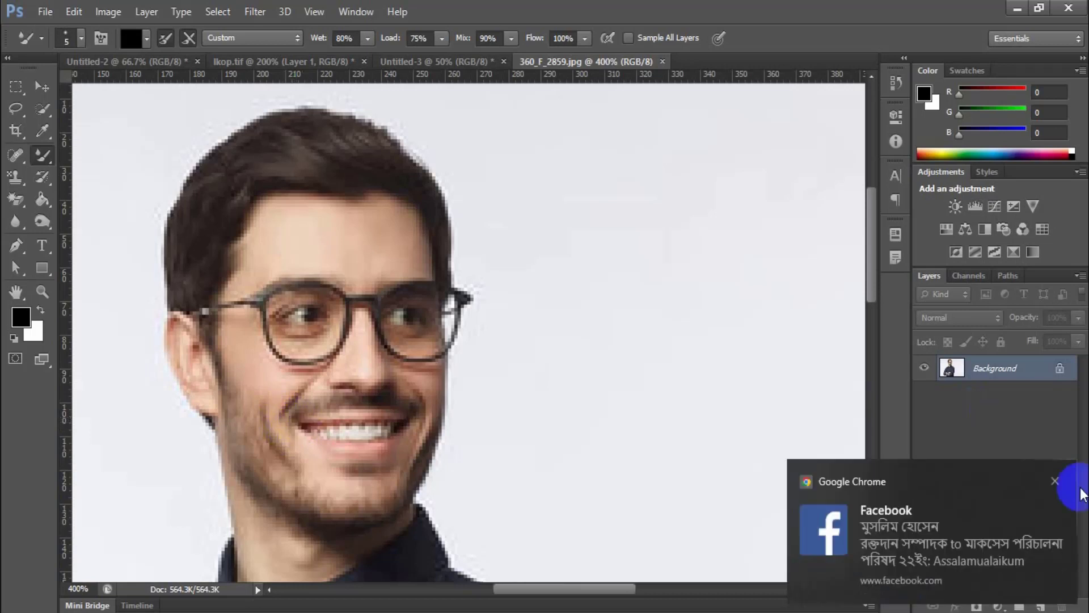
Dismiss the browser notification and smear both ends of the man's moustache downward with the Mixer Brush at size 6.
left_click(1054, 480)
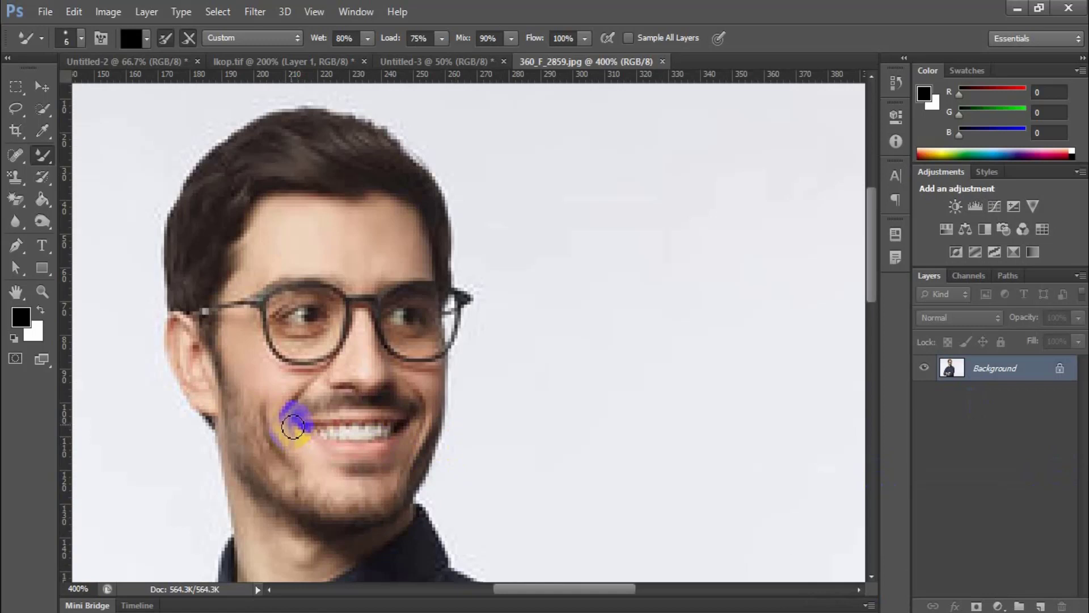
key("ctrl+plus")
scroll(241, 437, "down", 2)
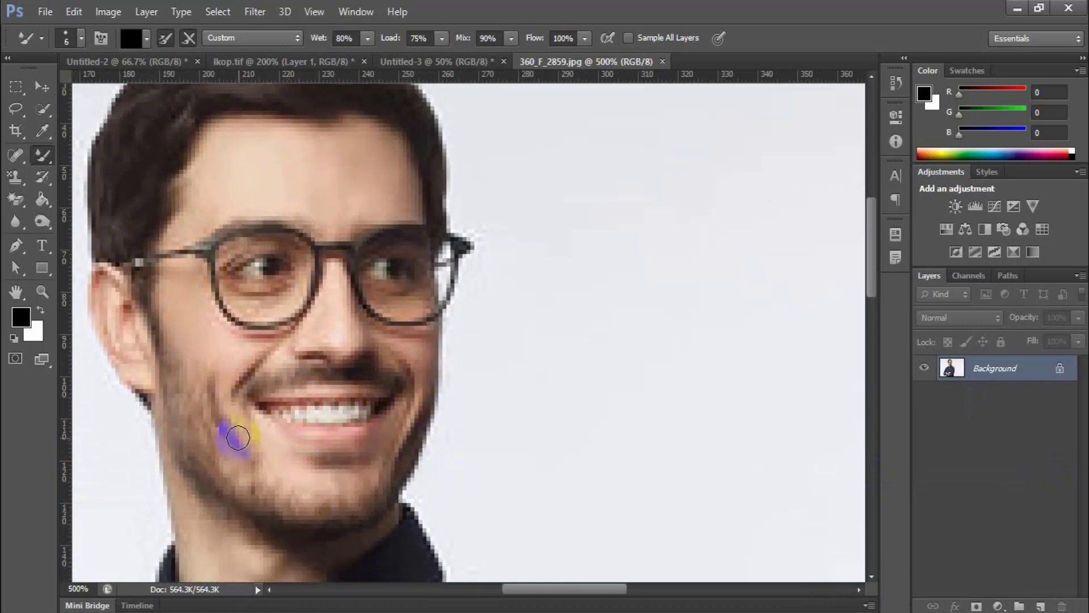
left_click_drag(552, 588, 540, 588)
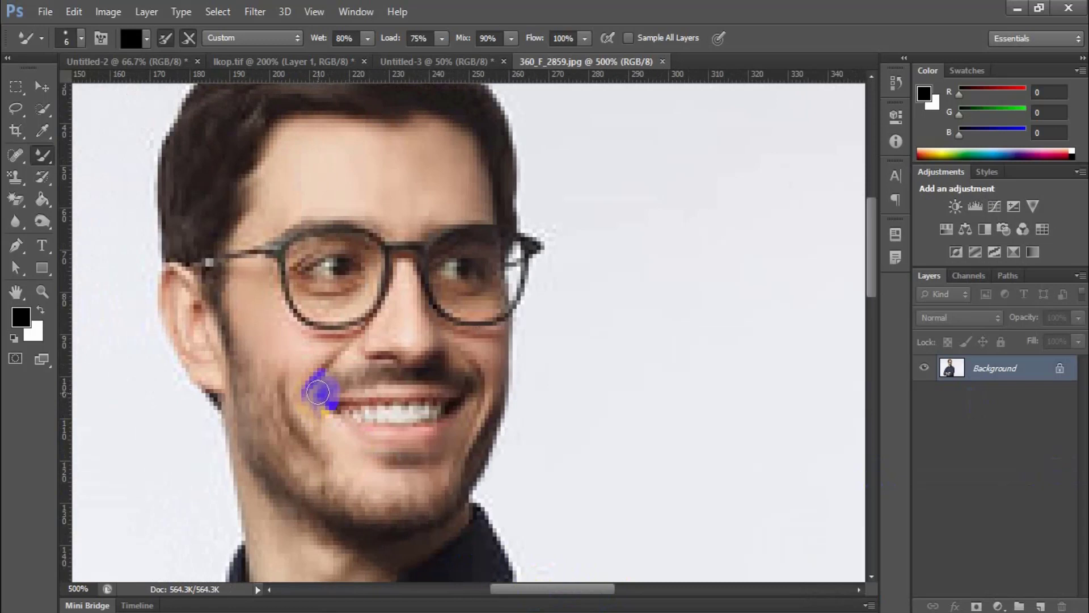
left_click_drag(319, 393, 317, 426)
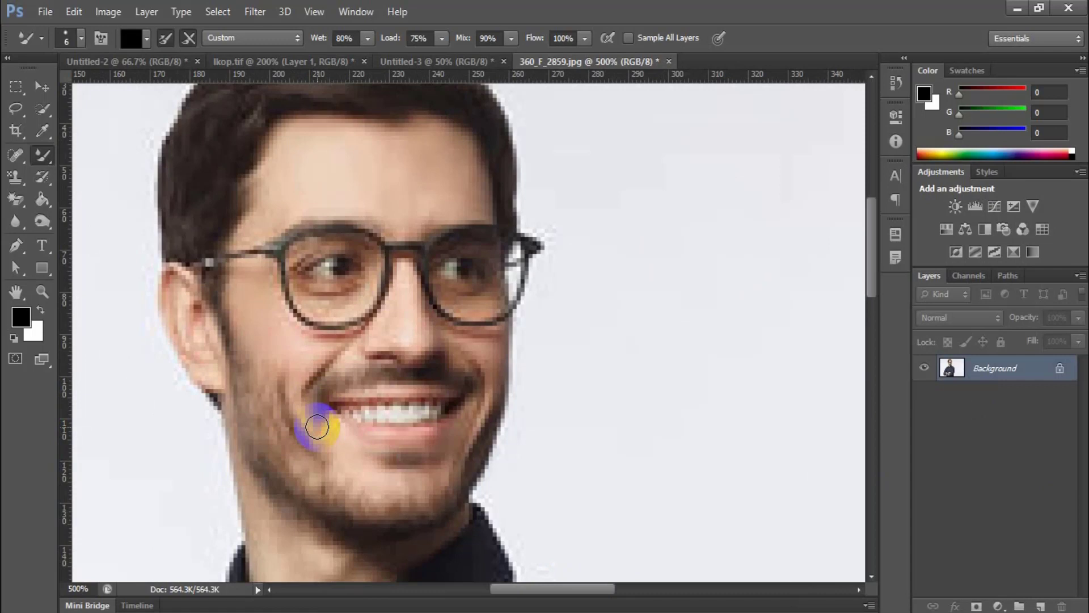
left_click_drag(316, 376, 321, 401)
left_click(473, 389)
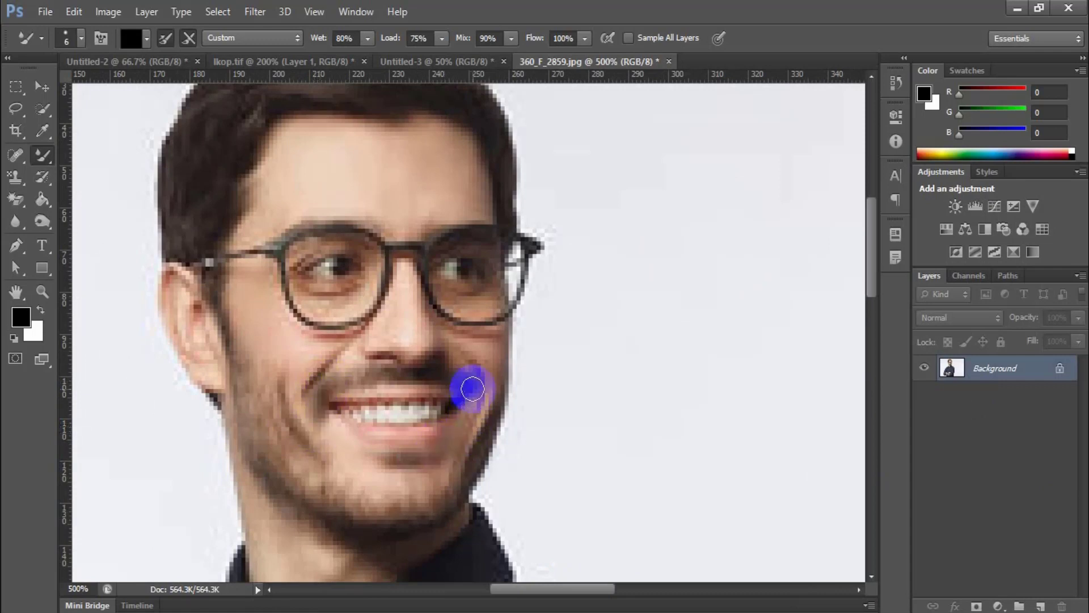
left_click_drag(473, 388, 469, 421)
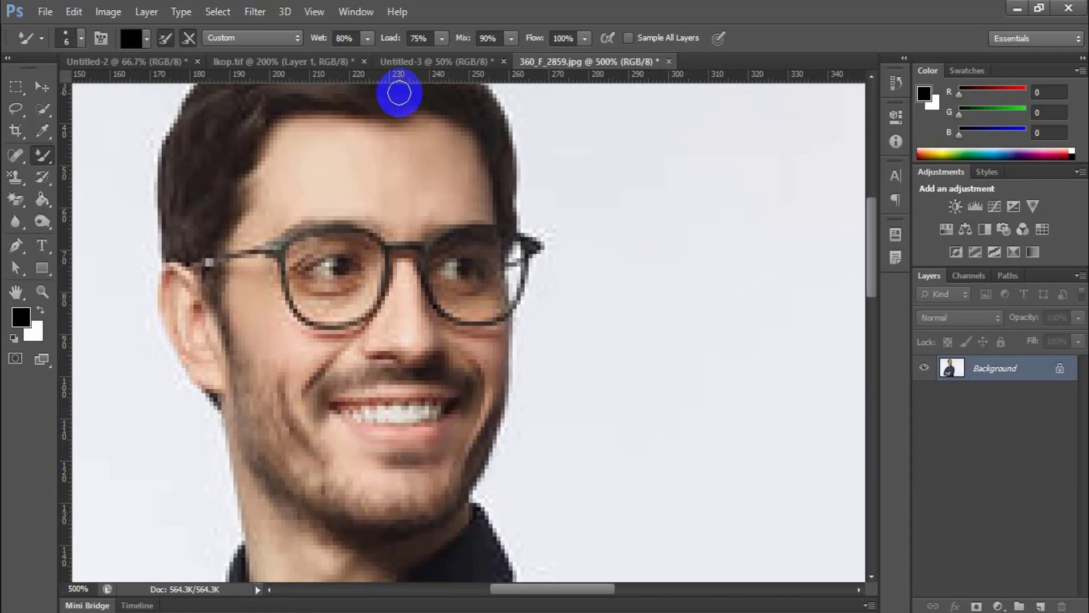
Switch to the lkop.tif portrait and smooth the edges of the woman's left eyebrow with the Mixer Brush.
left_click(389, 61)
left_click(287, 62)
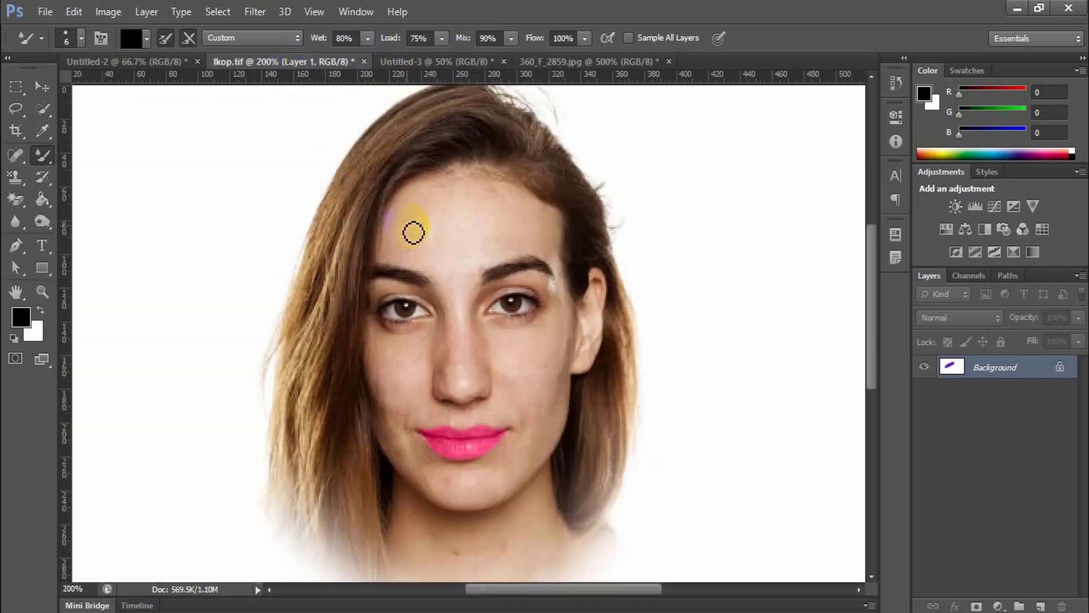
key("ctrl+plus")
key("ctrl+plus")
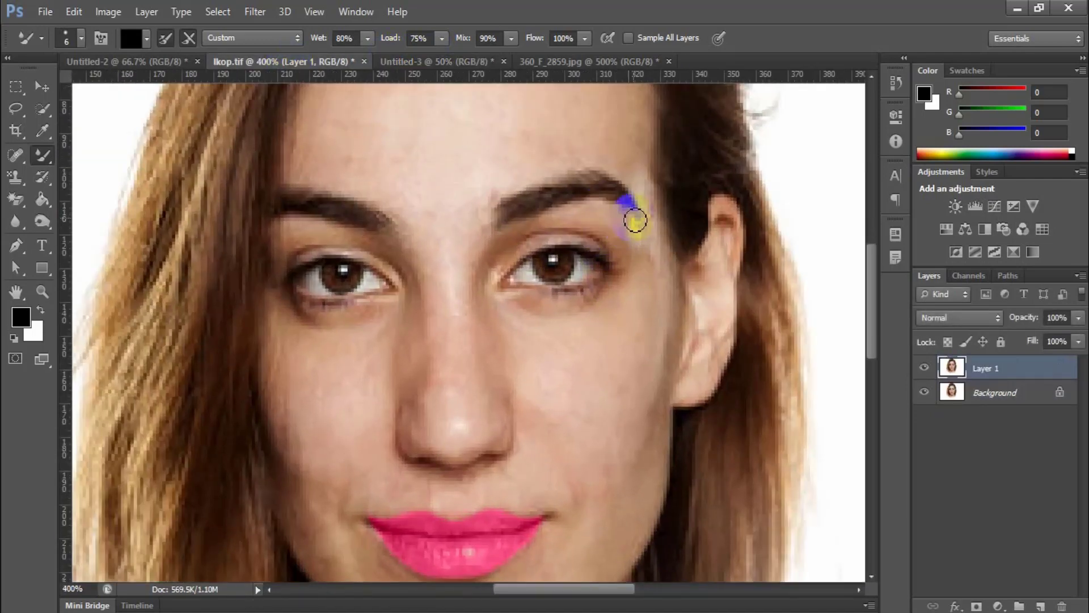
mouse_move(635, 220)
left_mouse_down()
mouse_move(620, 196)
mouse_move(608, 198)
left_mouse_up()
mouse_move(526, 211)
left_mouse_down()
mouse_move(508, 214)
mouse_move(509, 184)
mouse_move(498, 191)
mouse_move(516, 178)
mouse_move(506, 189)
left_mouse_up()
Smooth the edges of the woman's right eyebrow with the Mixer Brush and dismiss the browser notification.
key("ctrl+plus")
left_click(370, 189)
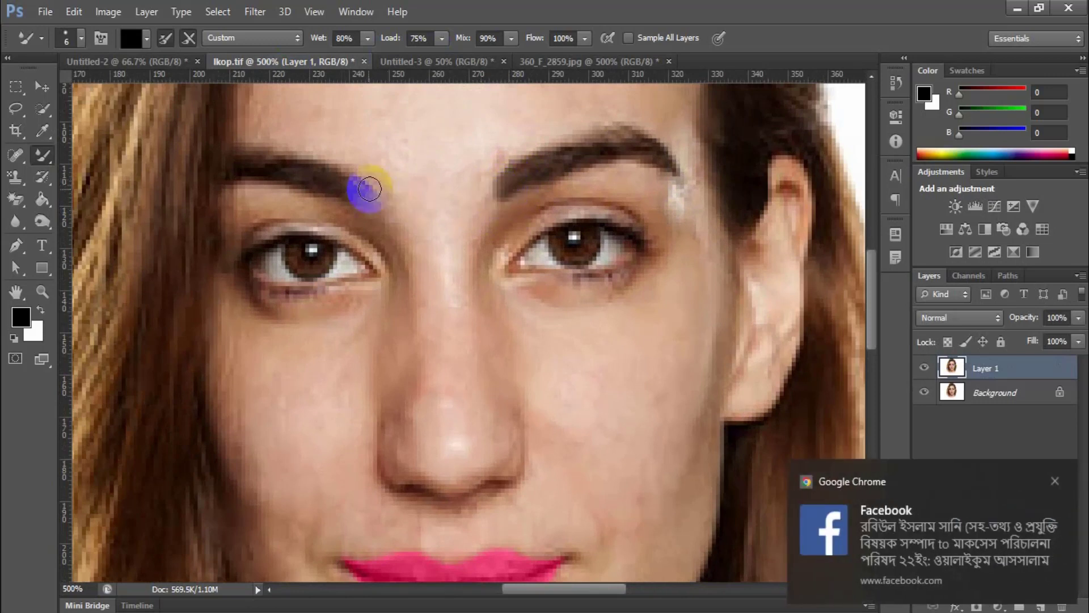
mouse_move(370, 189)
left_mouse_down()
mouse_move(348, 188)
mouse_move(361, 202)
mouse_move(299, 182)
left_mouse_up()
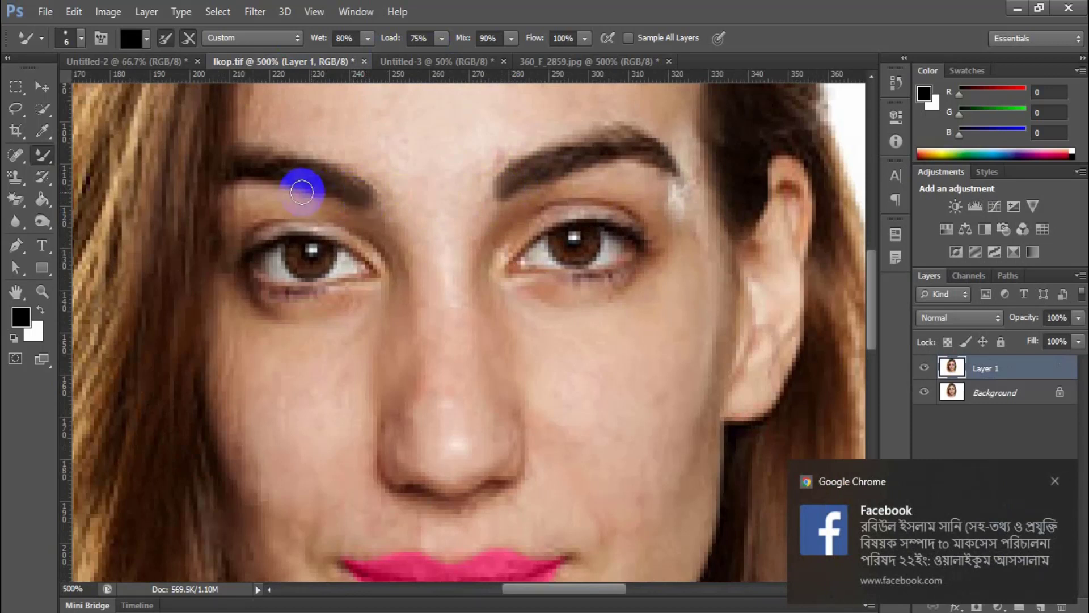
left_click(1054, 480)
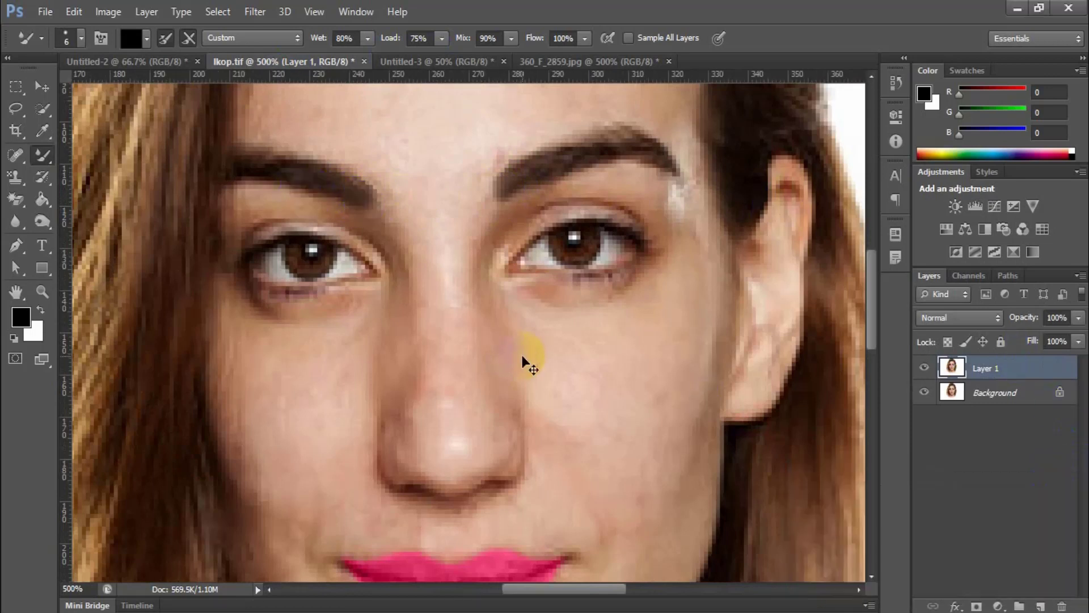
left_click_drag(378, 200, 370, 205)
key("ctrl+minus")
key("ctrl+minus")
key("ctrl+minus")
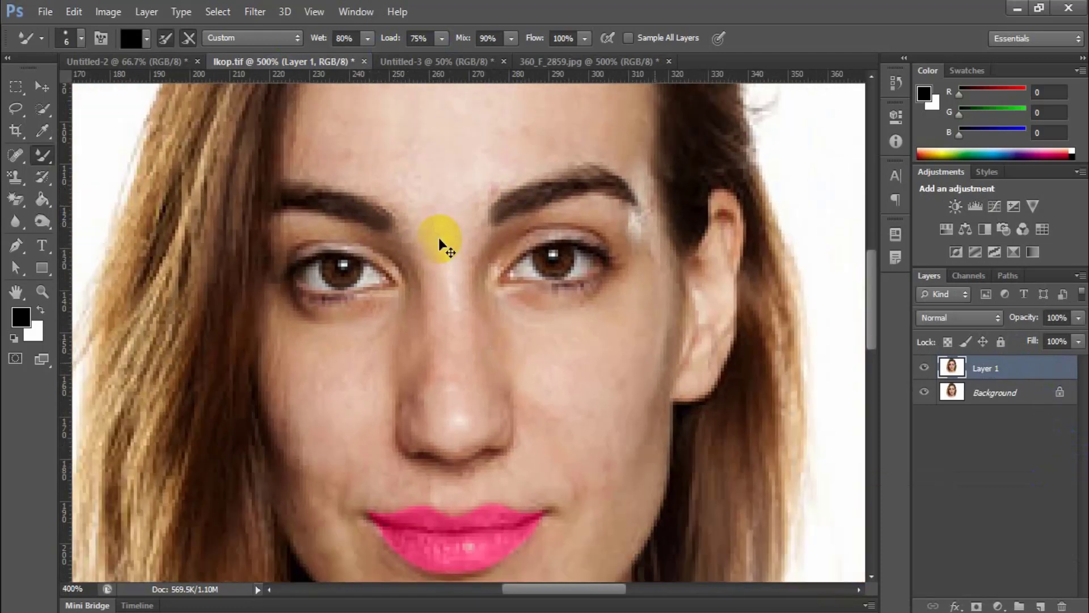